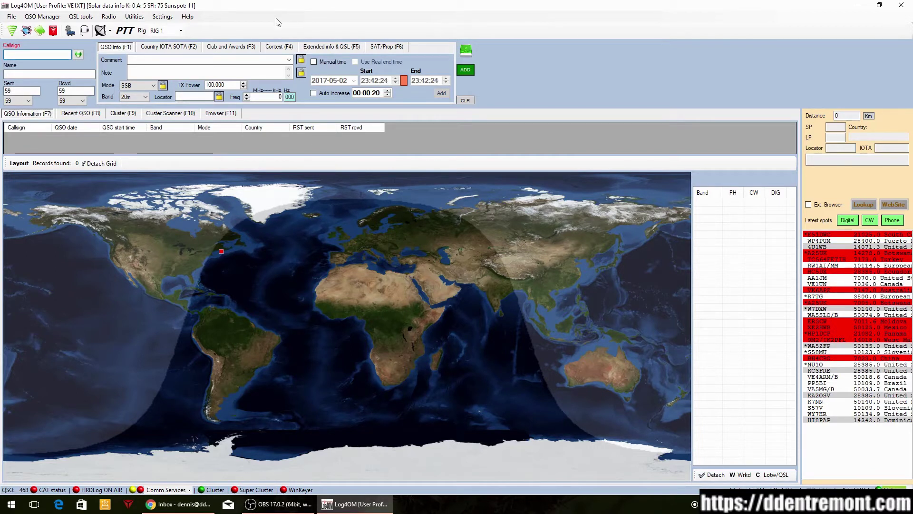
Step: Open Log4OM Options on the Services page, showing WCF services stopped on port 8080
click(162, 16)
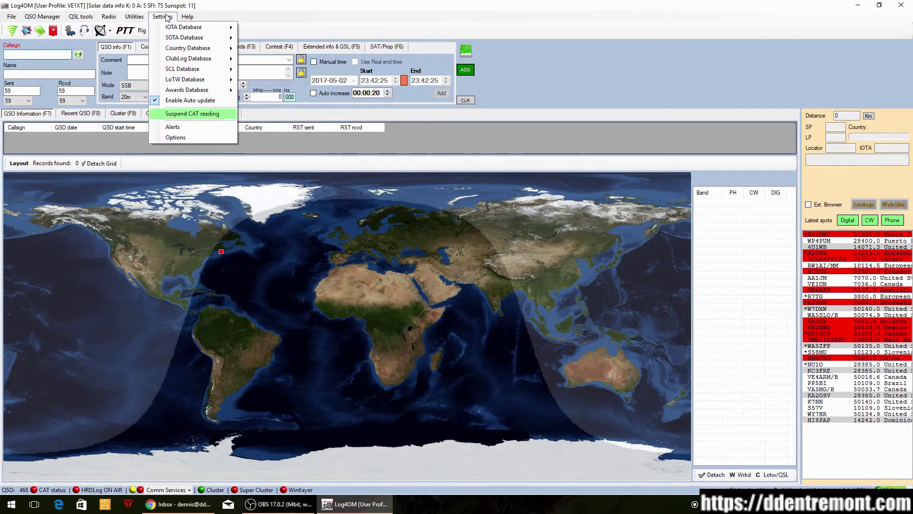
click(185, 137)
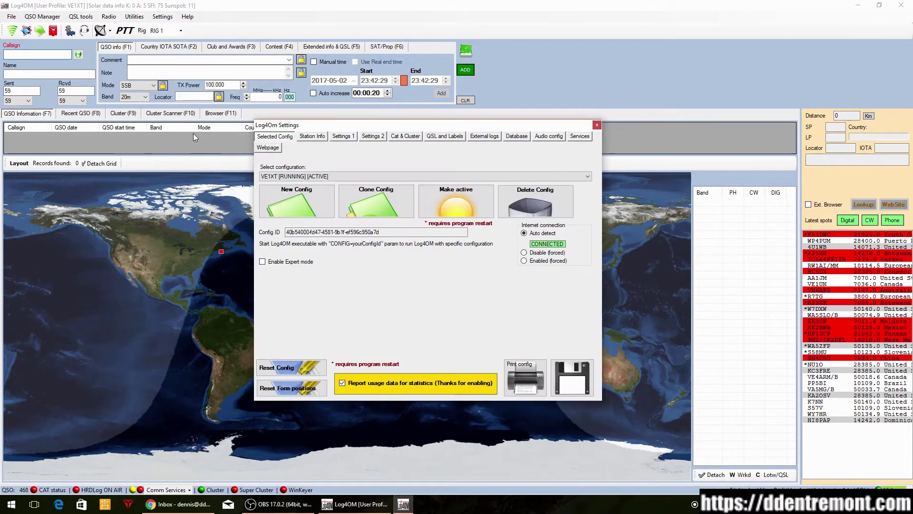
click(579, 139)
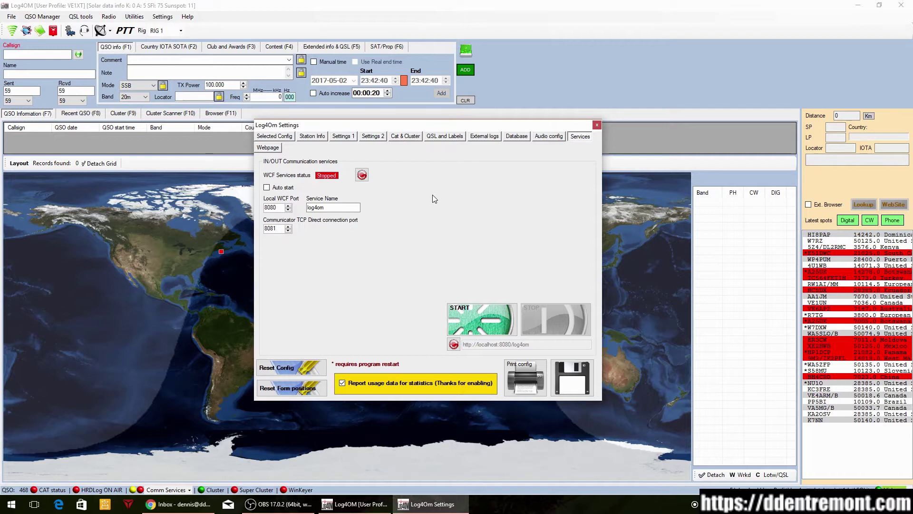
Step: Start the Communicator and bring up its window, connected to Log4OM at 127.0.0.1:8081
click(474, 310)
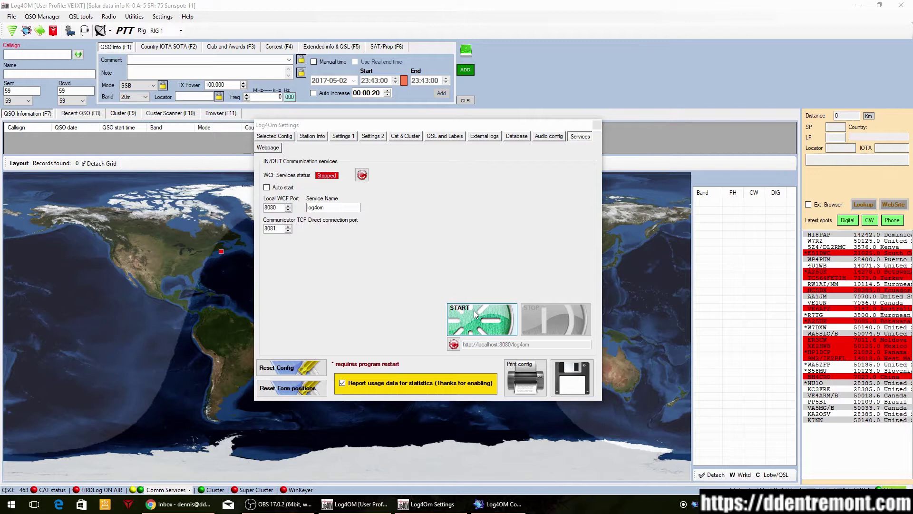
click(510, 505)
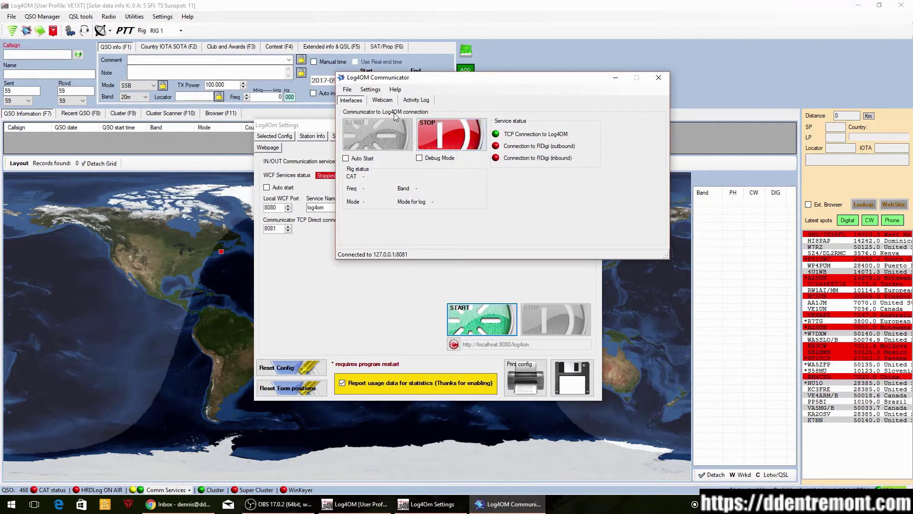
Step: Stop the Communicator's connection and bring its Notification Settings window into view
click(460, 147)
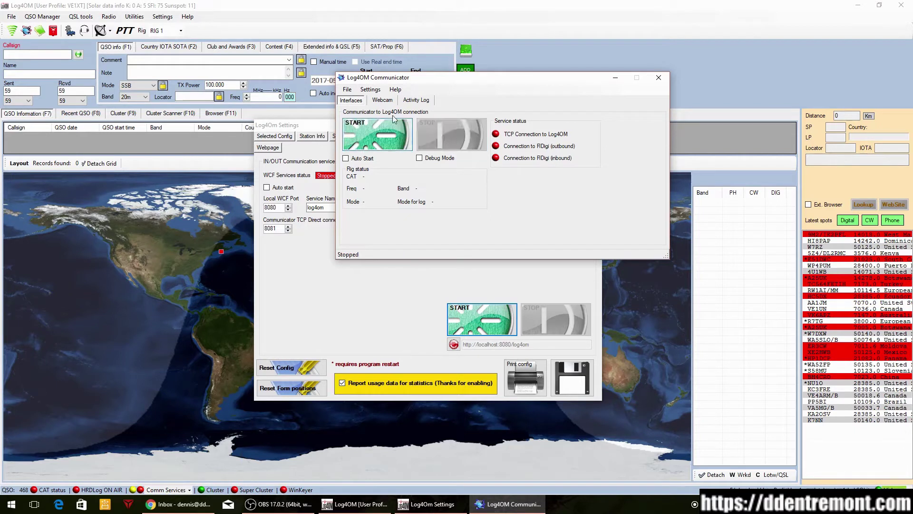
click(370, 90)
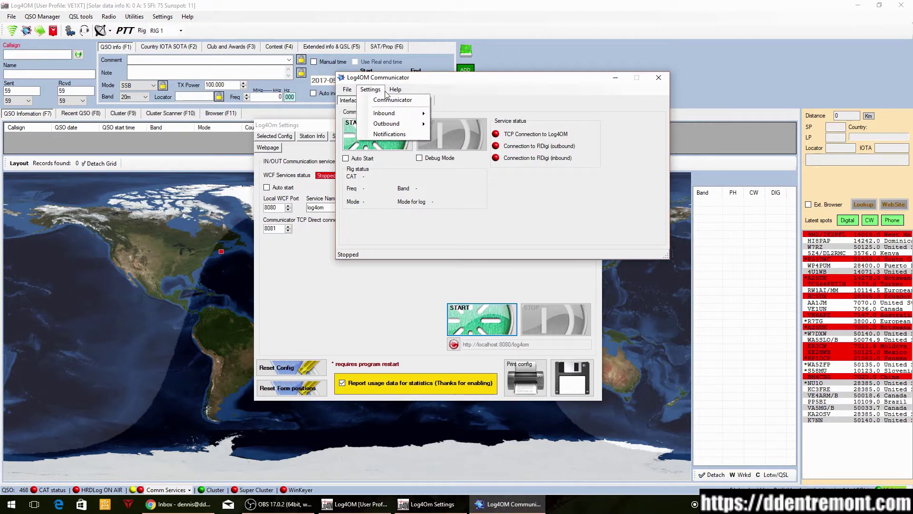
click(445, 82)
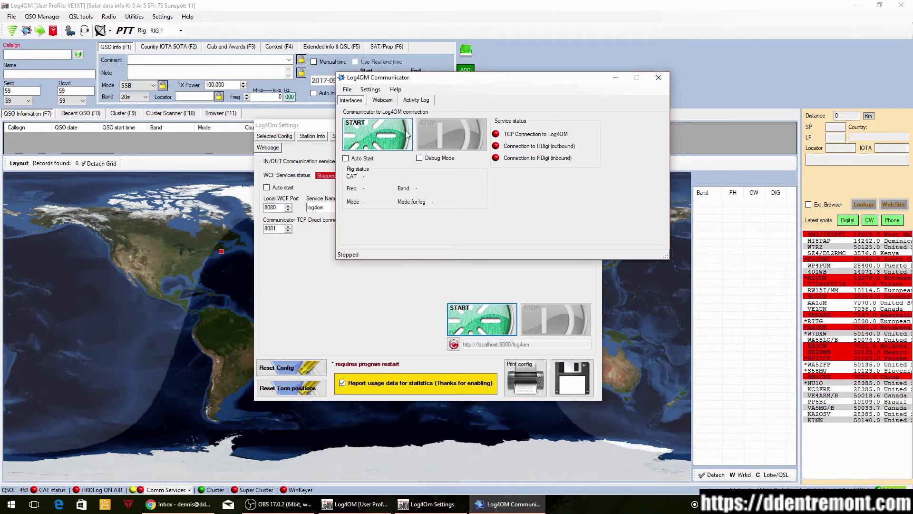
click(377, 91)
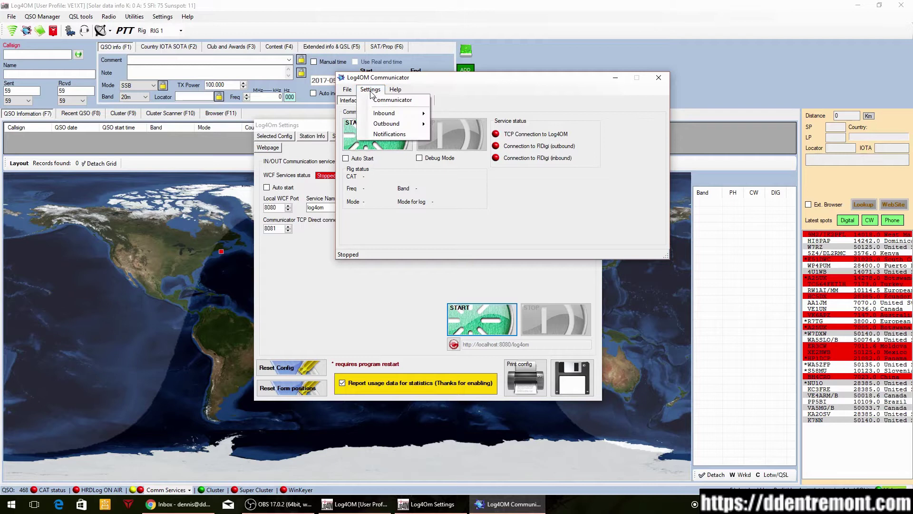
click(392, 135)
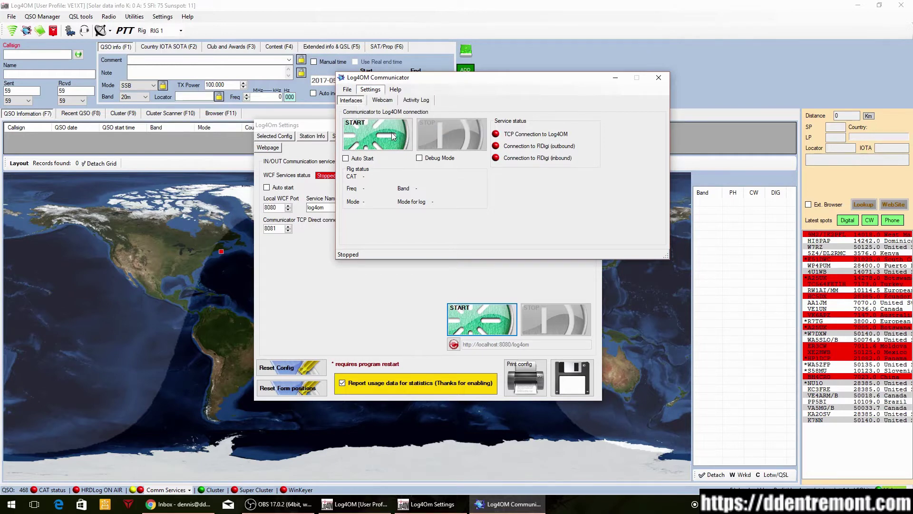
drag(195, 57, 461, 175)
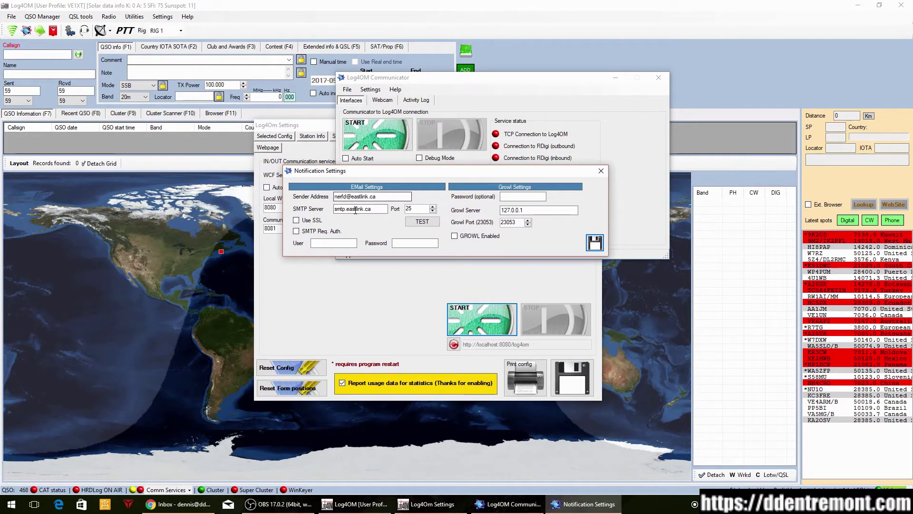
Step: Review the sender address and the smtp.eastlink.ca SMTP server fields
click(386, 209)
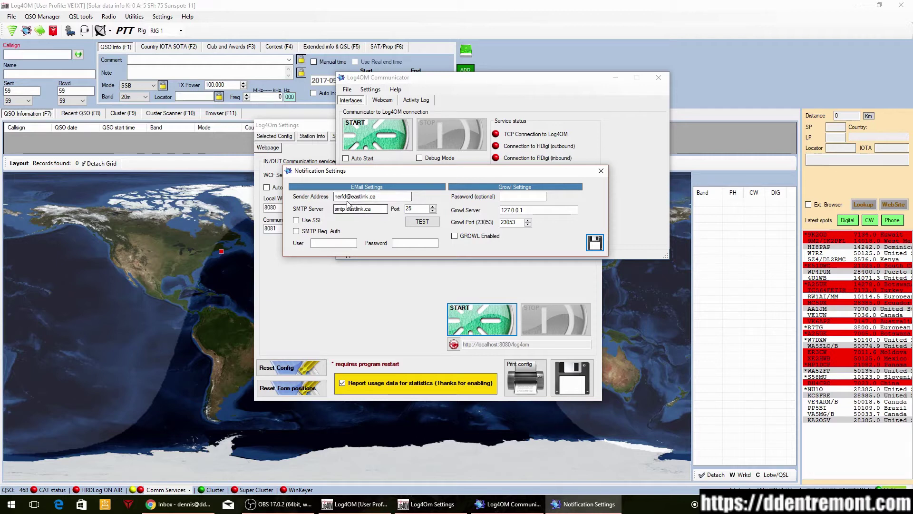
click(387, 196)
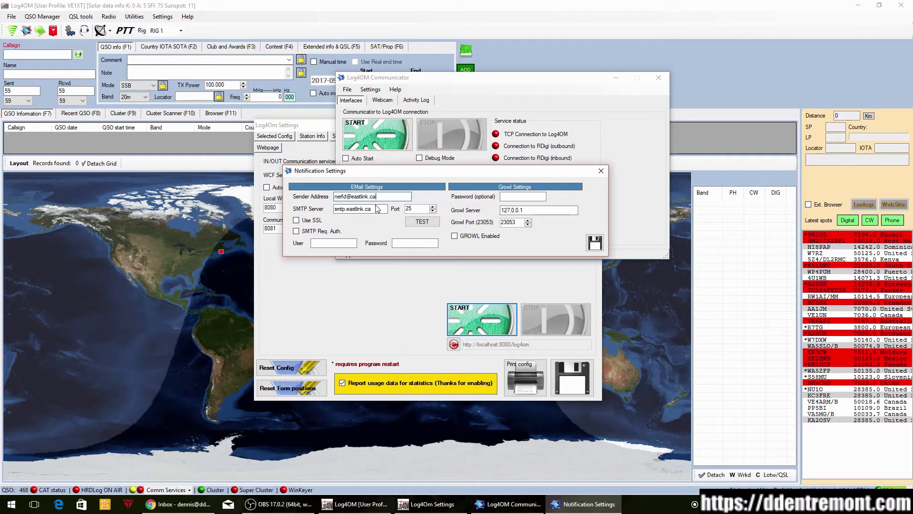
double_click(350, 210)
click(374, 210)
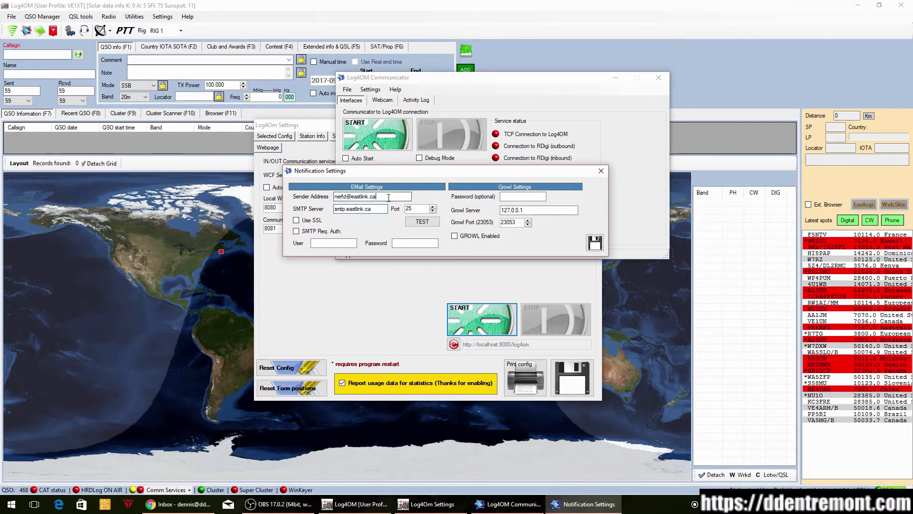
drag(386, 209, 340, 208)
click(372, 209)
click(383, 196)
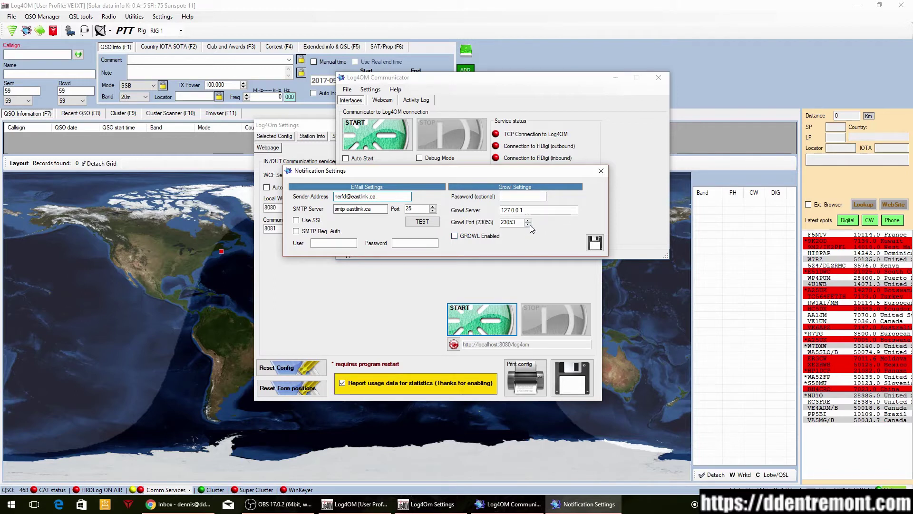
Step: Send a test e-mail and switch to the browser to check for it
click(421, 223)
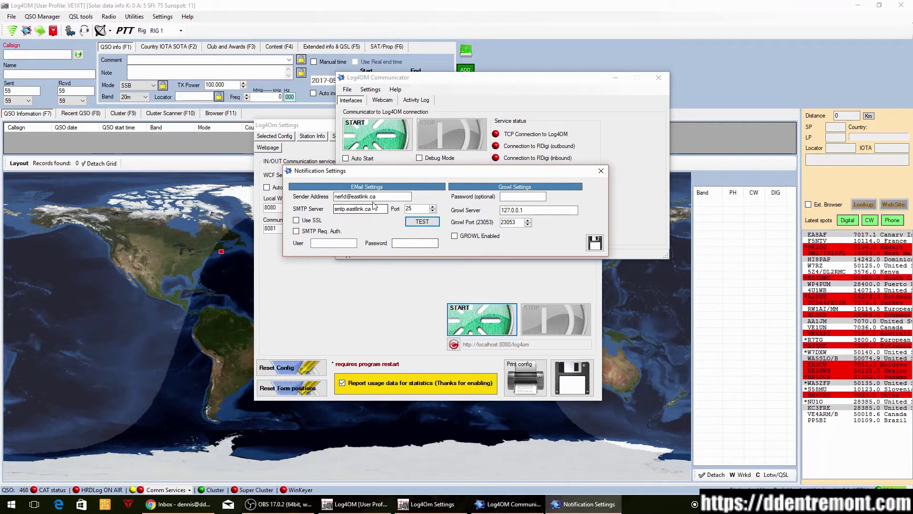
drag(410, 196, 331, 197)
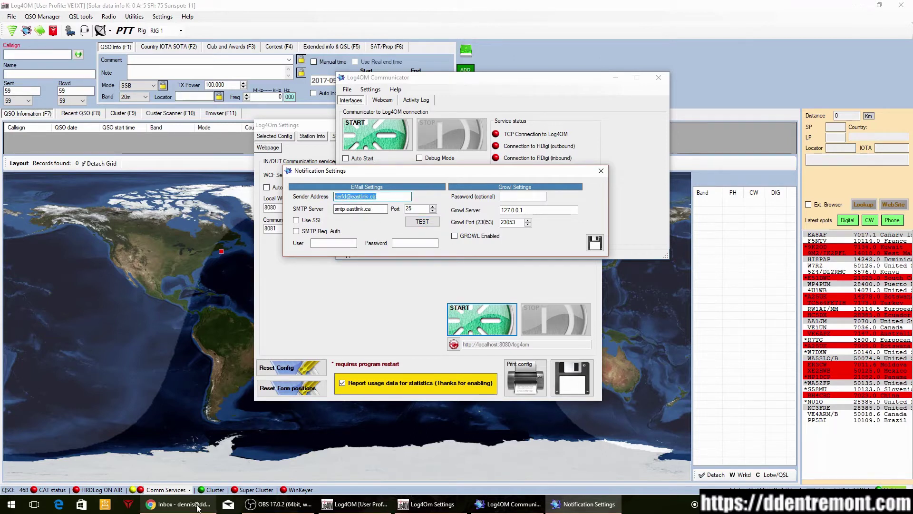
click(178, 504)
Step: In Eastlink Webmail, fetch new mail and open the 'TEST EMAIL from Log4OM' message
click(53, 9)
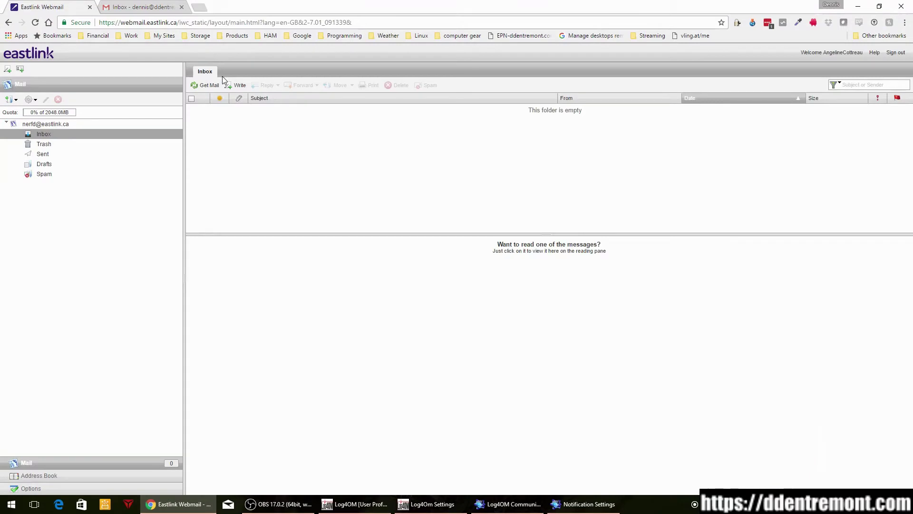
click(205, 86)
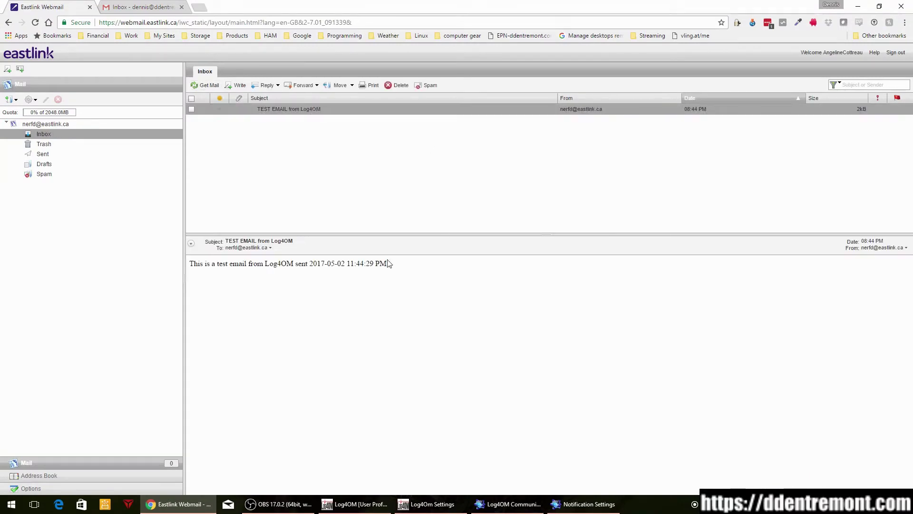
drag(192, 266, 308, 265)
click(398, 265)
click(376, 264)
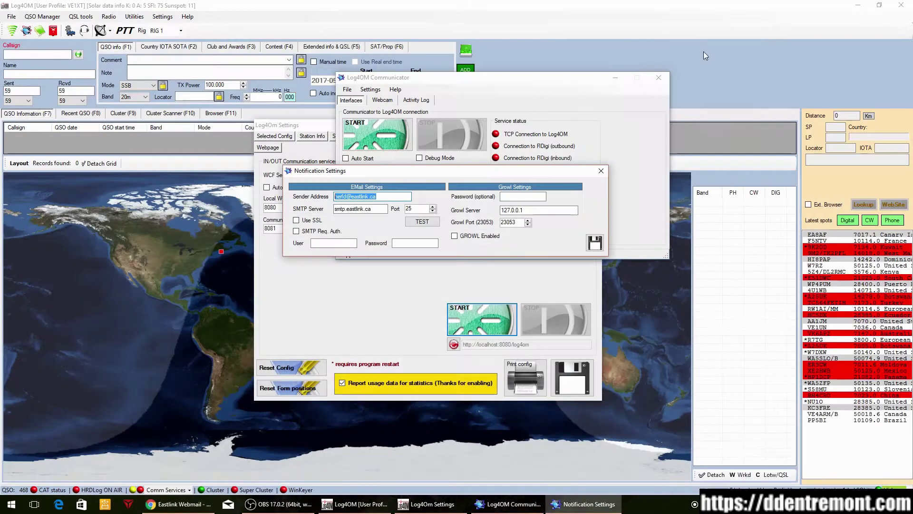
Step: Back in Communicator, save and close the notification settings
click(858, 7)
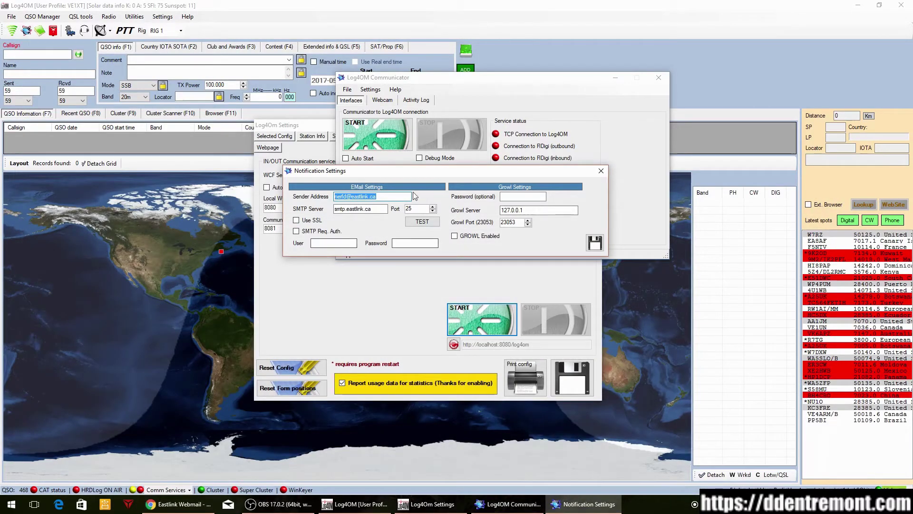
click(594, 243)
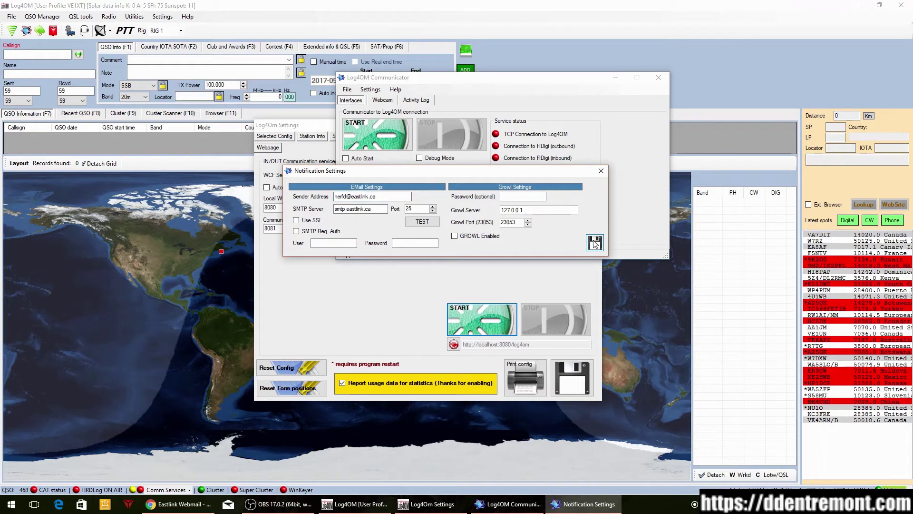
click(601, 171)
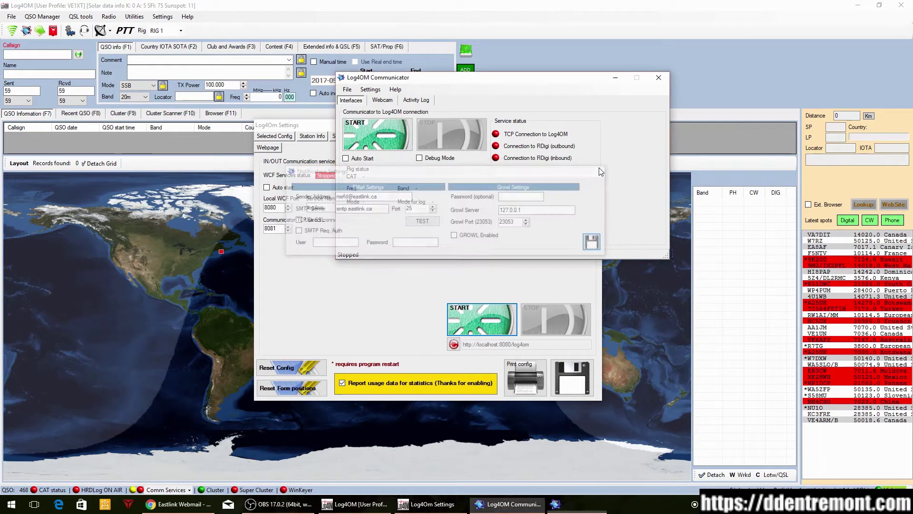
Step: Check the Activity Log's Sending TEST EMAIL entry, then view the Interfaces connection status
click(417, 100)
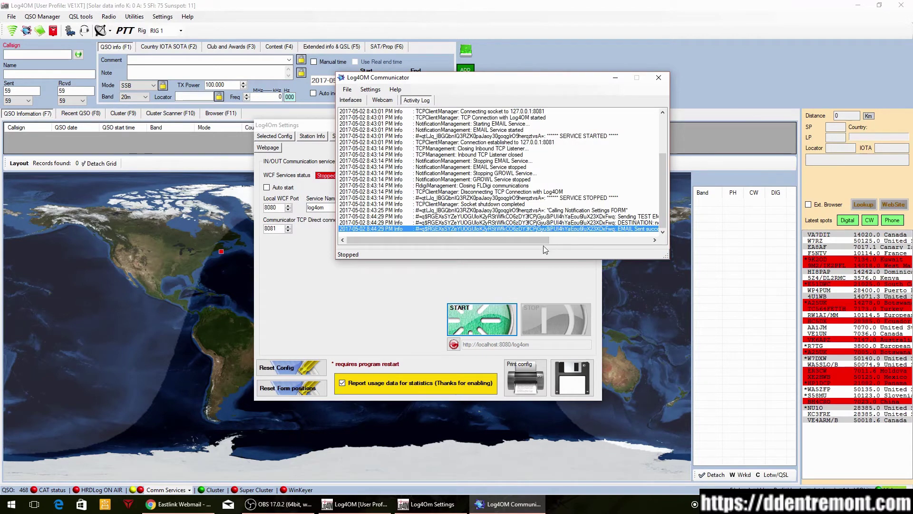
drag(542, 241, 599, 238)
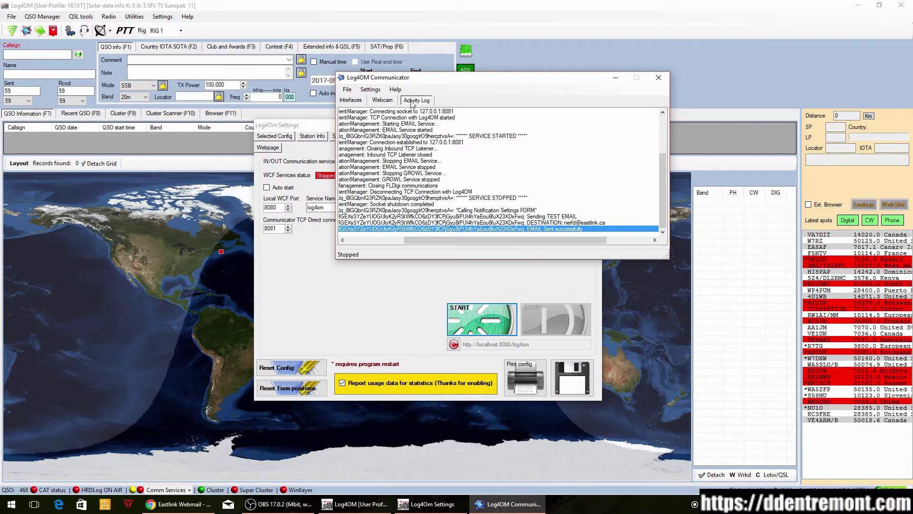
click(498, 217)
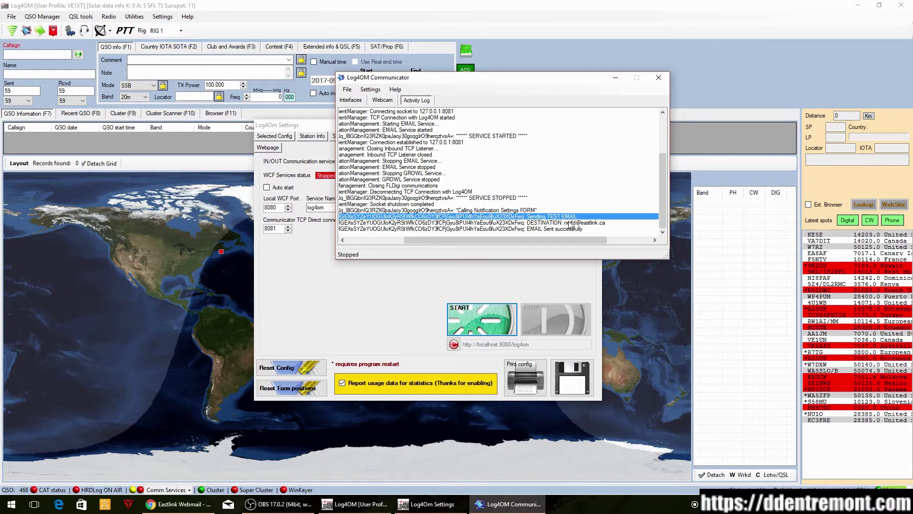
drag(558, 240, 433, 251)
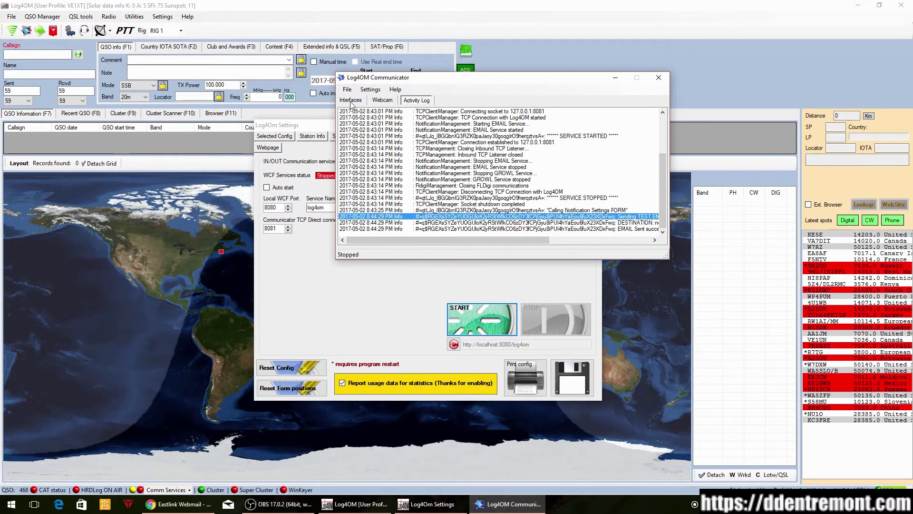
click(358, 102)
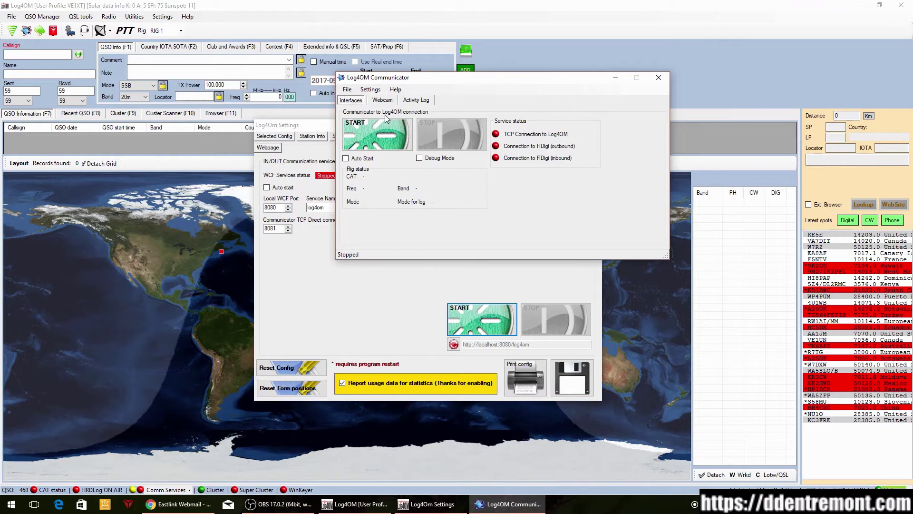
Step: Connect the Communicator to Log4OM and enable Auto Start
click(380, 90)
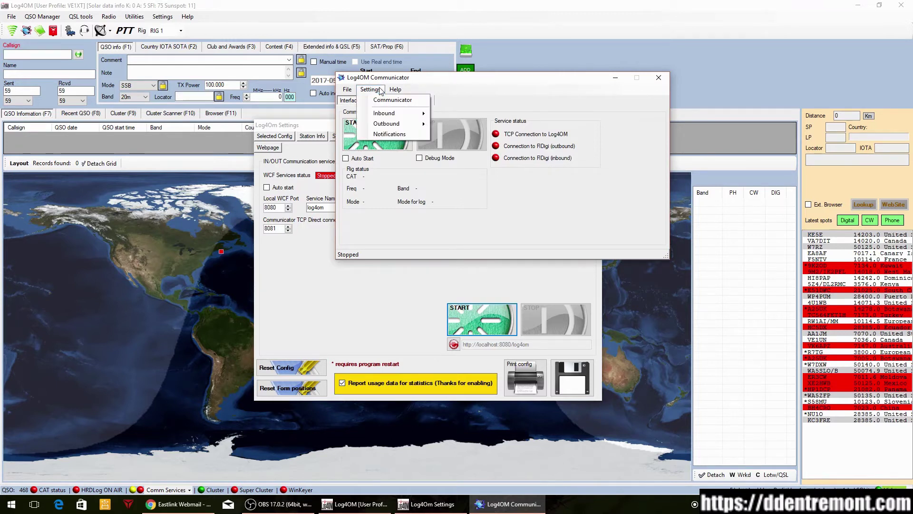
click(437, 99)
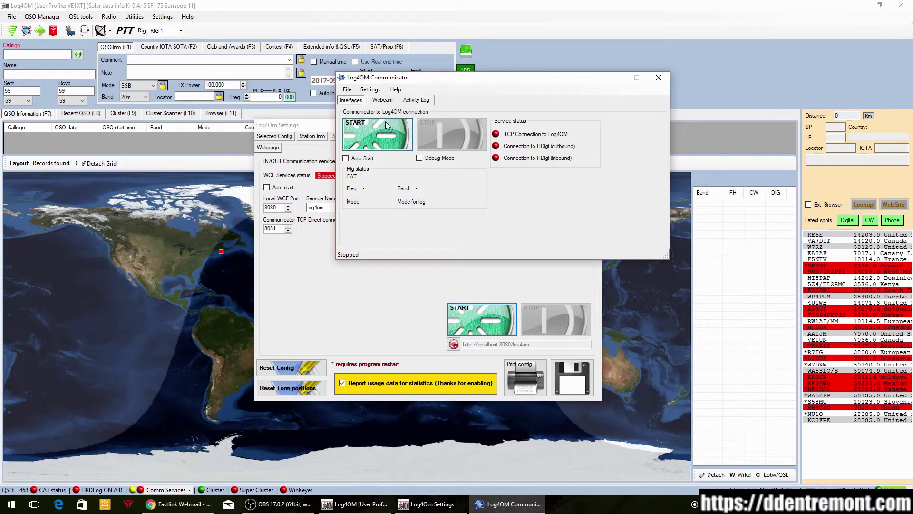
click(375, 138)
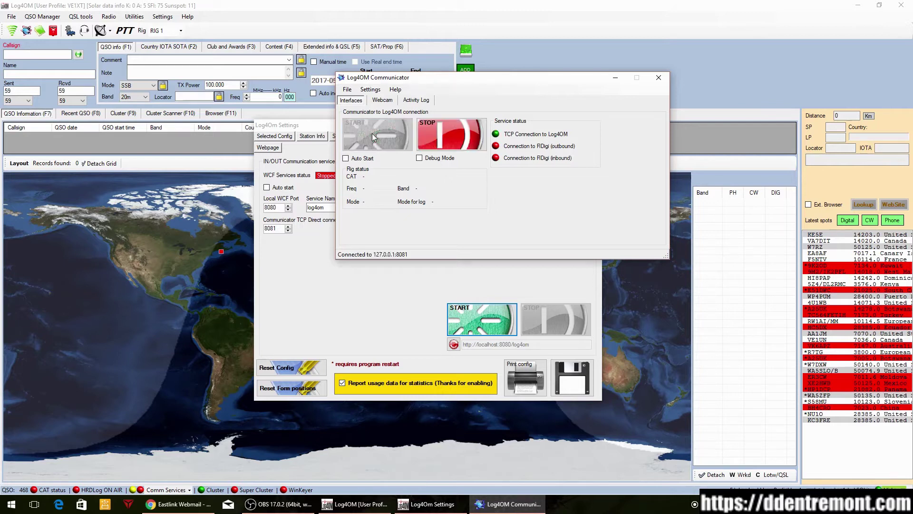
click(347, 159)
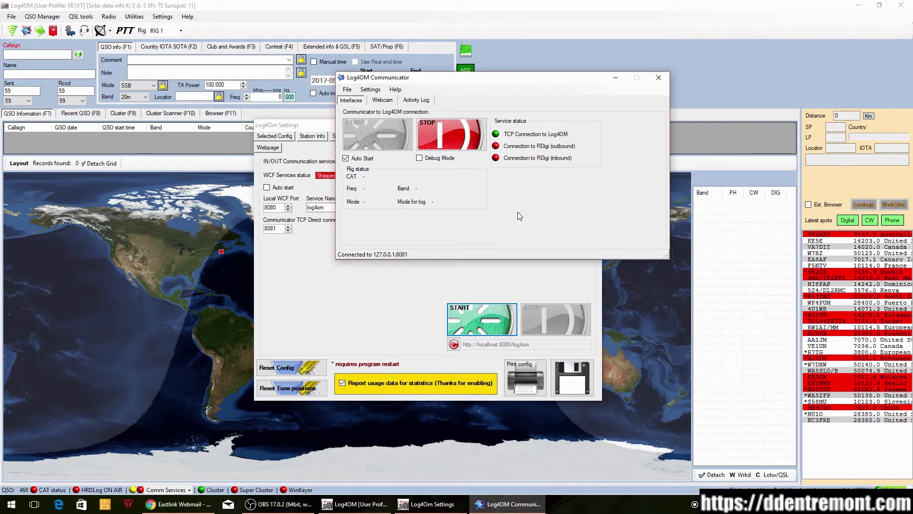
Step: Minimise the Communicator and save and close the Log4OM settings dialog
click(348, 90)
click(347, 90)
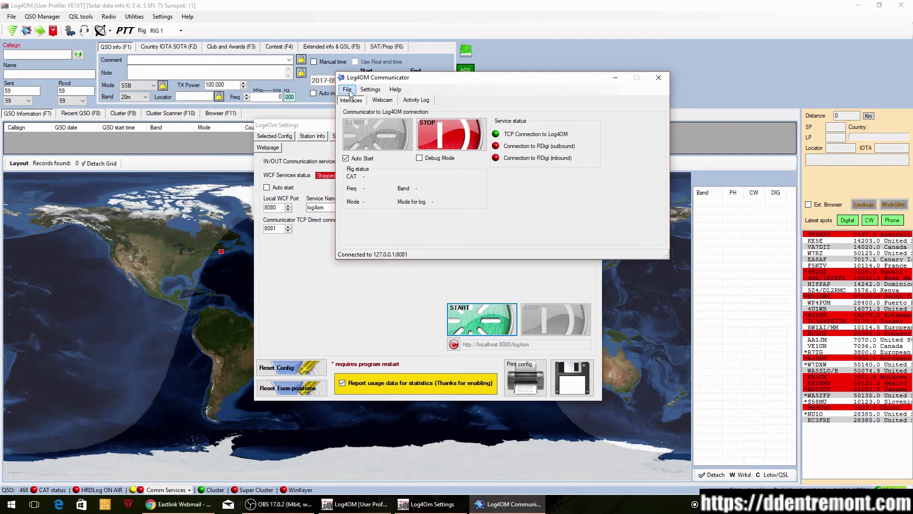
click(615, 80)
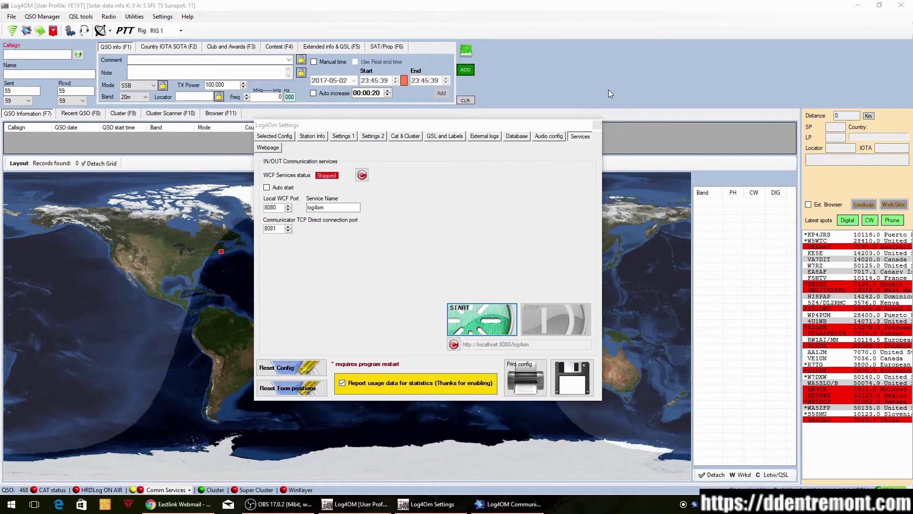
click(578, 380)
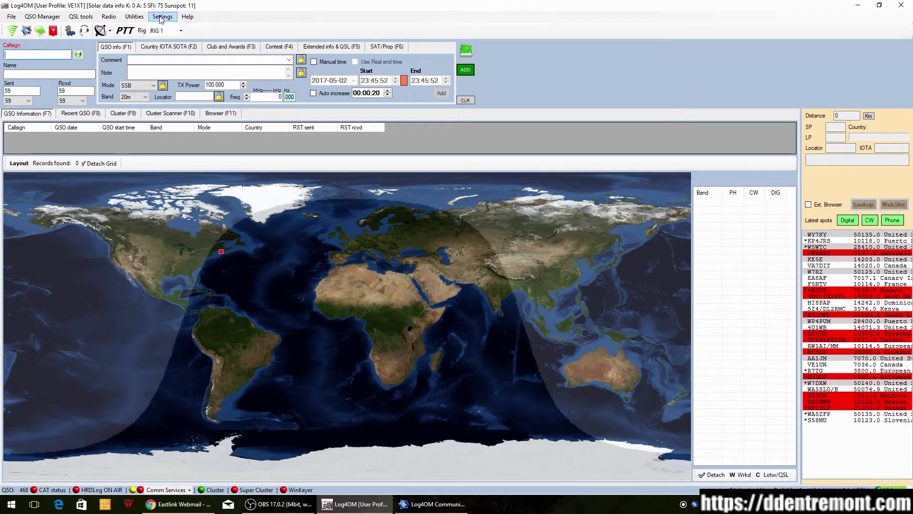
Step: Open the Alerts configuration window from Log4OM's settings
click(161, 18)
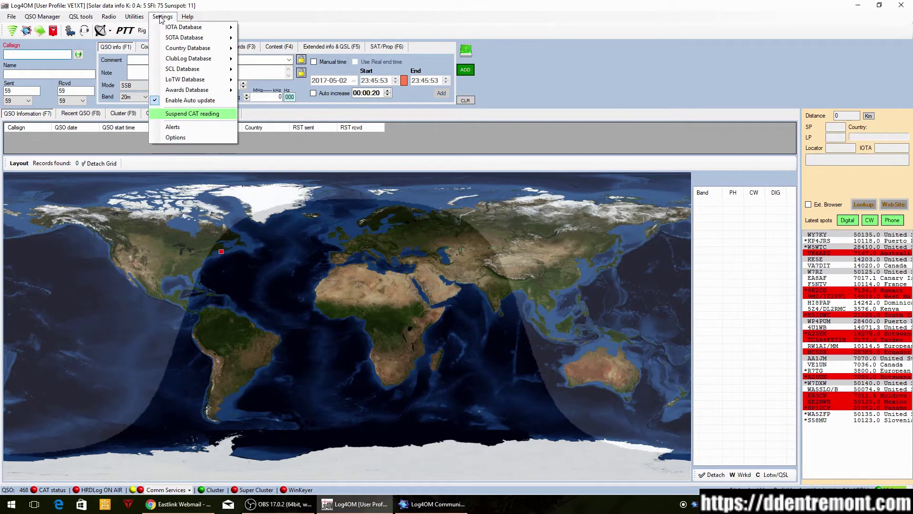
click(181, 126)
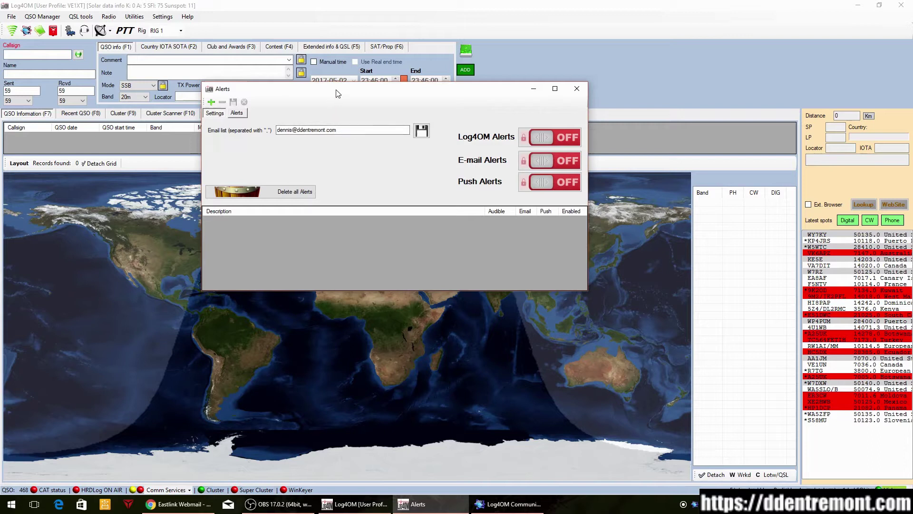
mouse_move(338, 90)
mouse_down()
mouse_move(372, 92)
mouse_move(340, 91)
mouse_up()
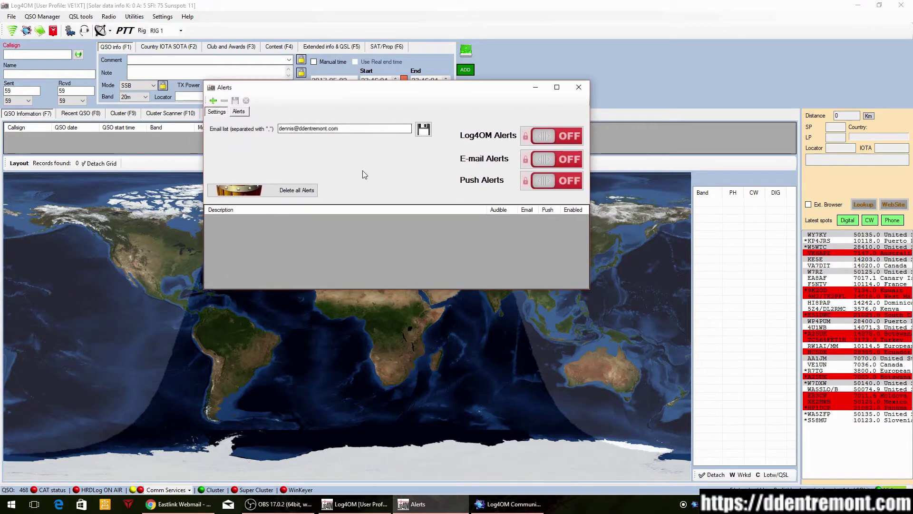
Step: Check the recipient address in the e-mail list, then add a new alert rule
click(367, 127)
drag(373, 129, 275, 129)
drag(342, 129, 285, 132)
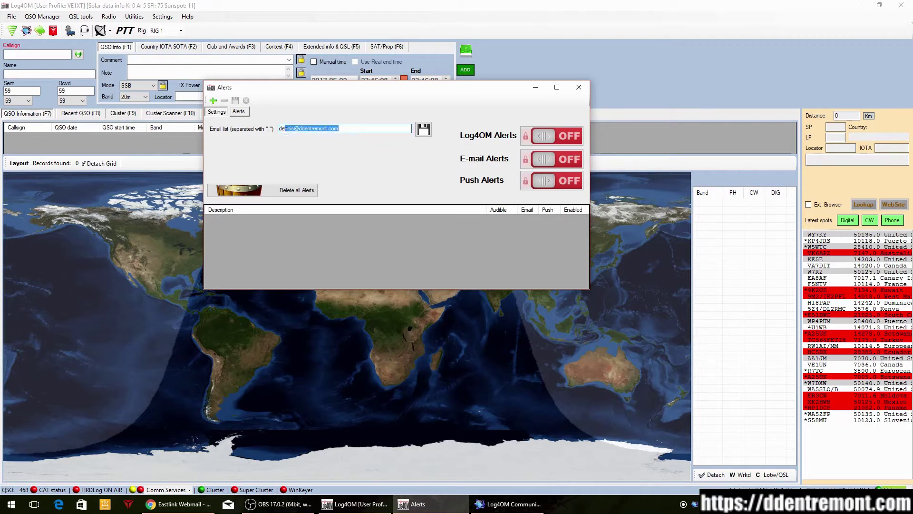
click(344, 131)
drag(358, 126, 284, 129)
click(347, 128)
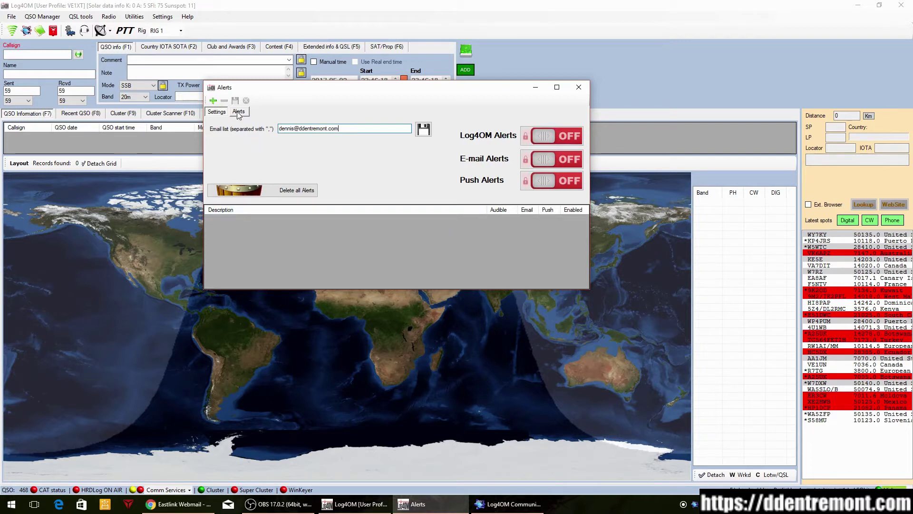
click(211, 102)
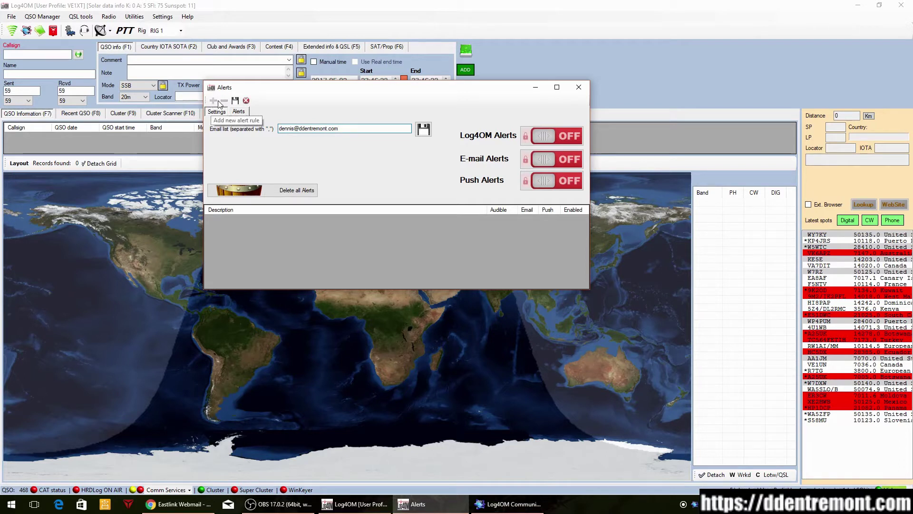
Step: Describe the new alert rule as 'New Entity Not Yet Worked'
click(238, 111)
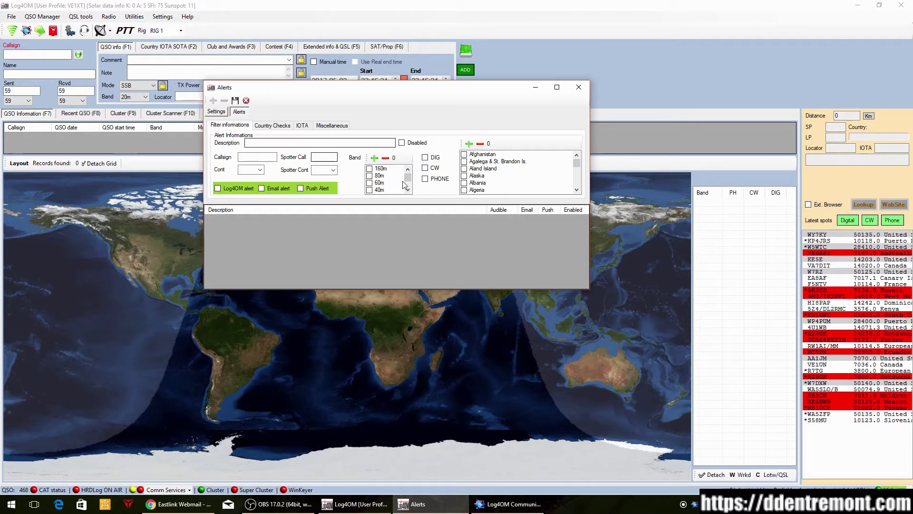
click(225, 112)
click(238, 112)
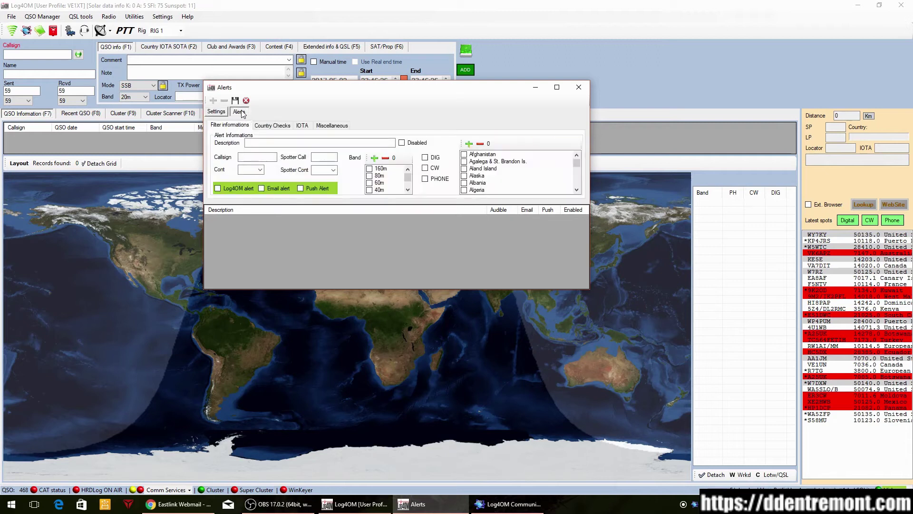
click(306, 143)
text(New Entity Not)
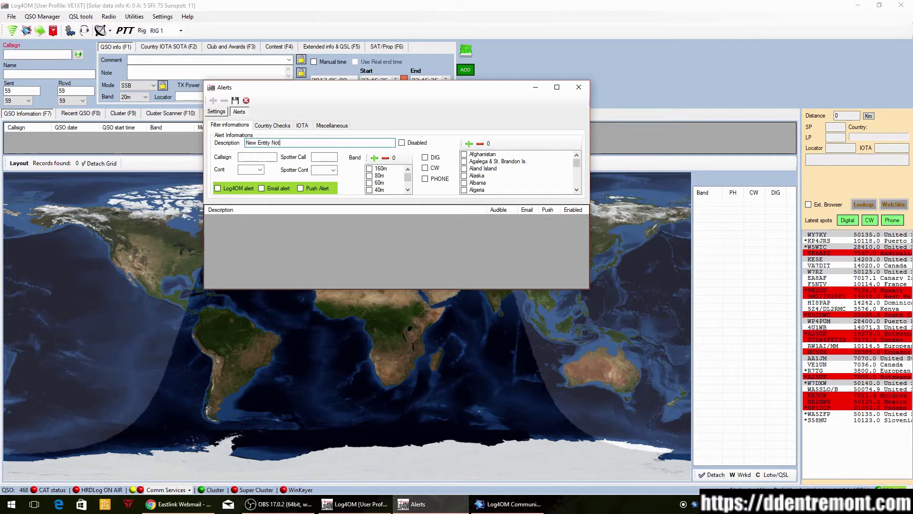
text( Yet Worked)
Step: Review the callsign, spotter call and continent filters, leaving them unchanged
click(257, 159)
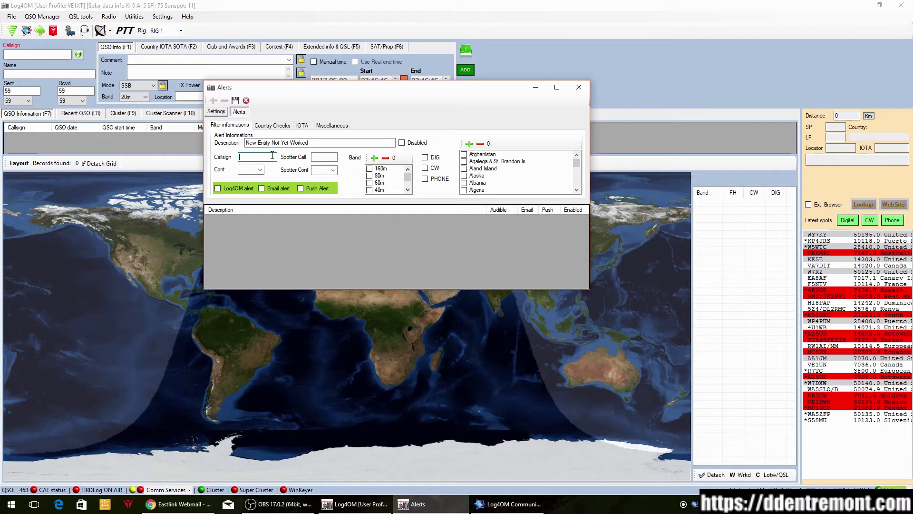
click(329, 158)
click(260, 170)
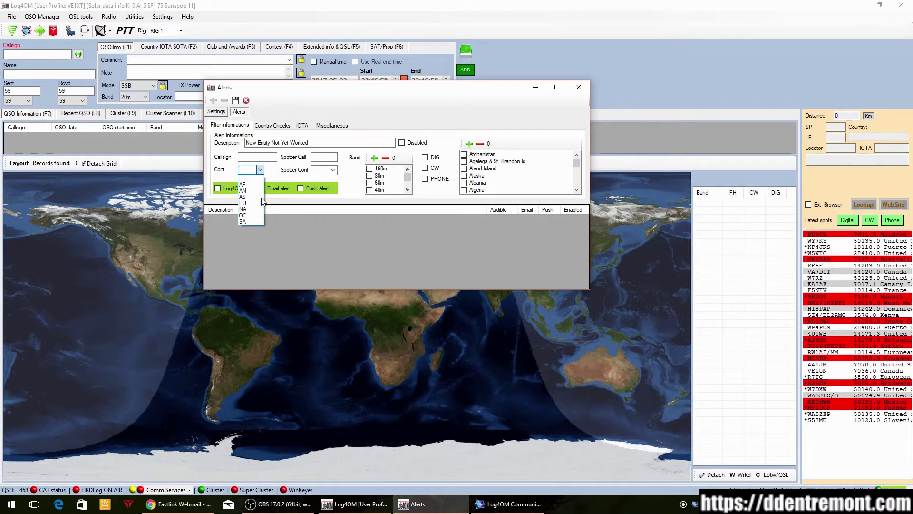
click(264, 173)
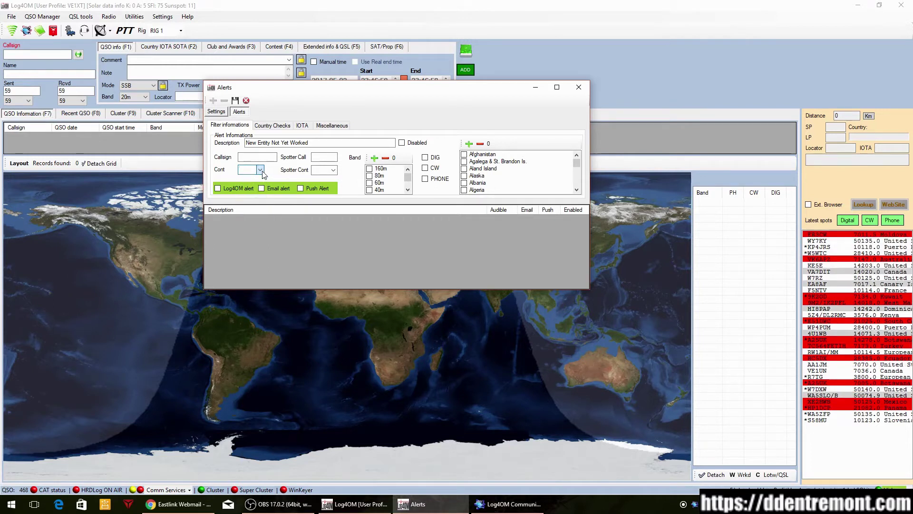
click(333, 170)
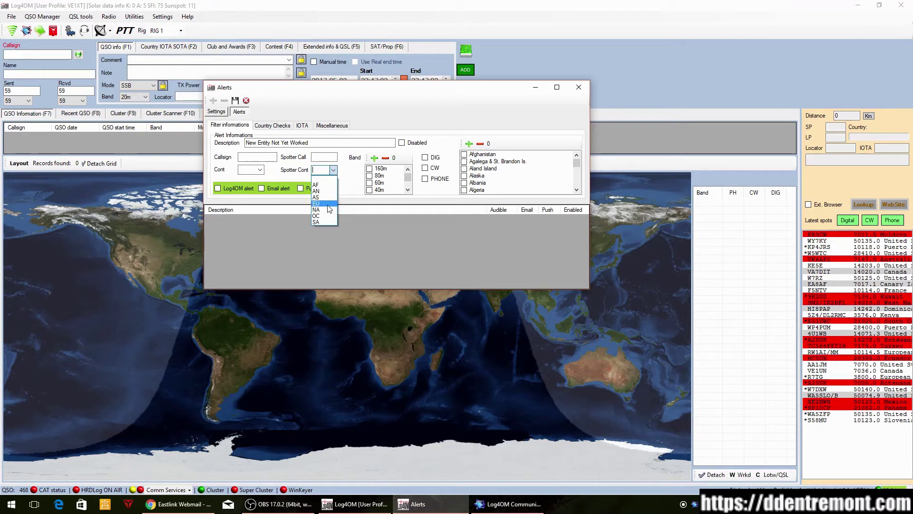
click(348, 173)
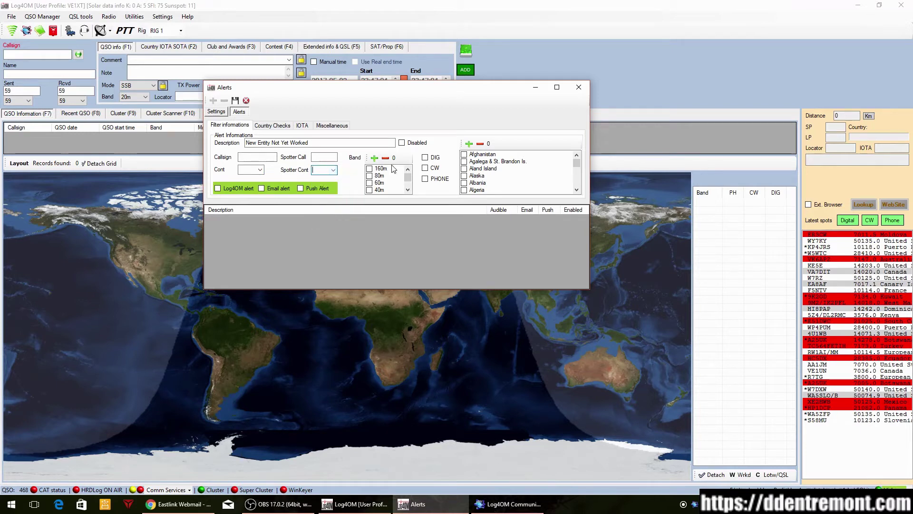
Step: Tick bands 80m, 40m, 20m, 17m, 15m, 12m, 10m and 6m for PHONE mode
click(369, 176)
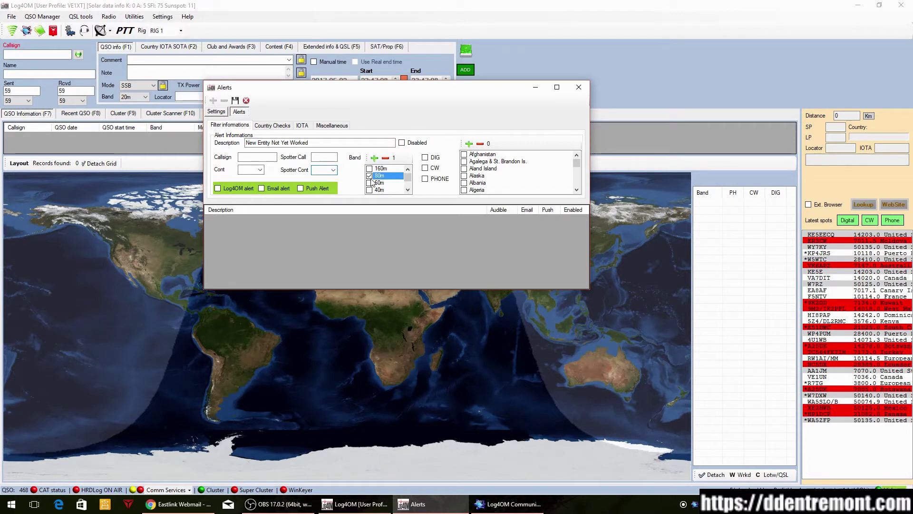
click(379, 183)
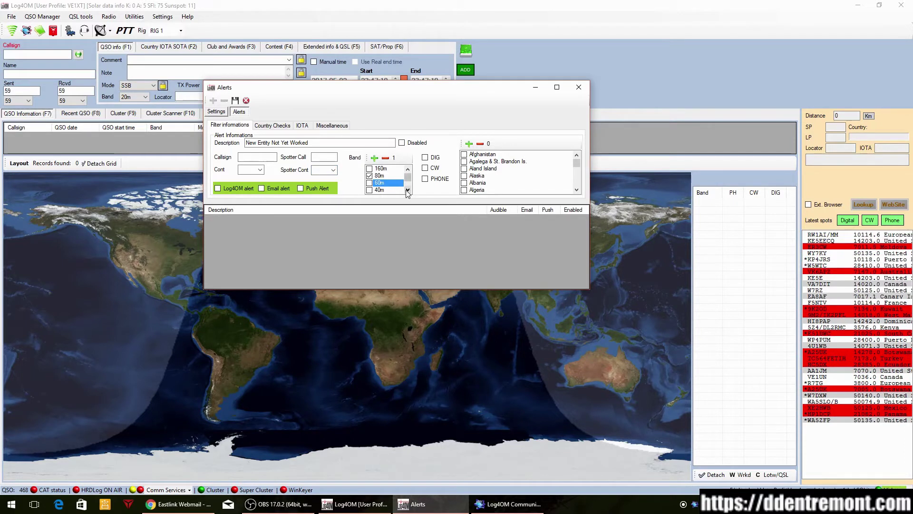
click(407, 190)
click(369, 182)
click(408, 190)
click(407, 189)
click(370, 183)
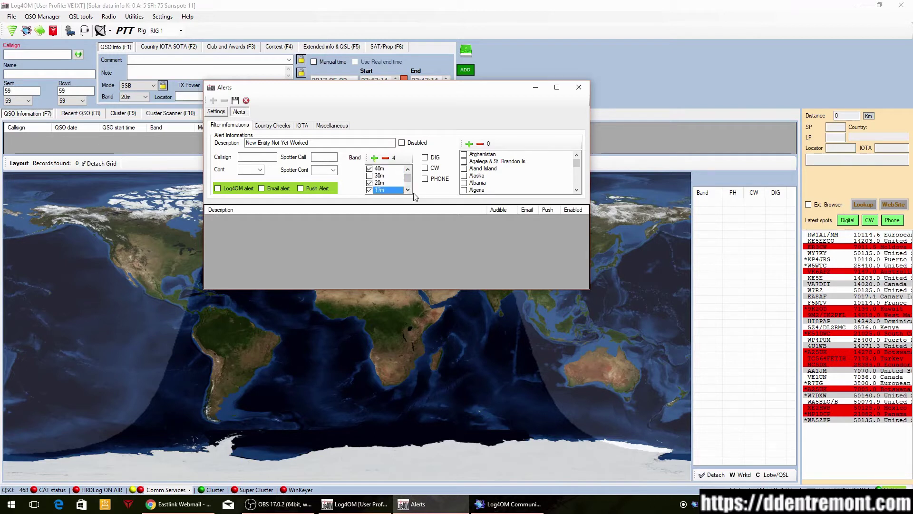
click(408, 190)
click(407, 190)
click(370, 183)
click(370, 183)
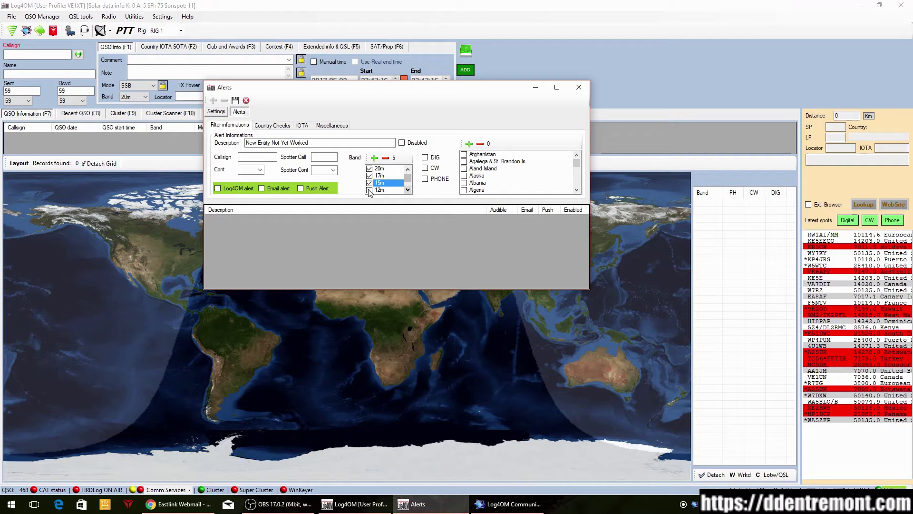
click(407, 189)
click(369, 183)
click(407, 190)
click(370, 182)
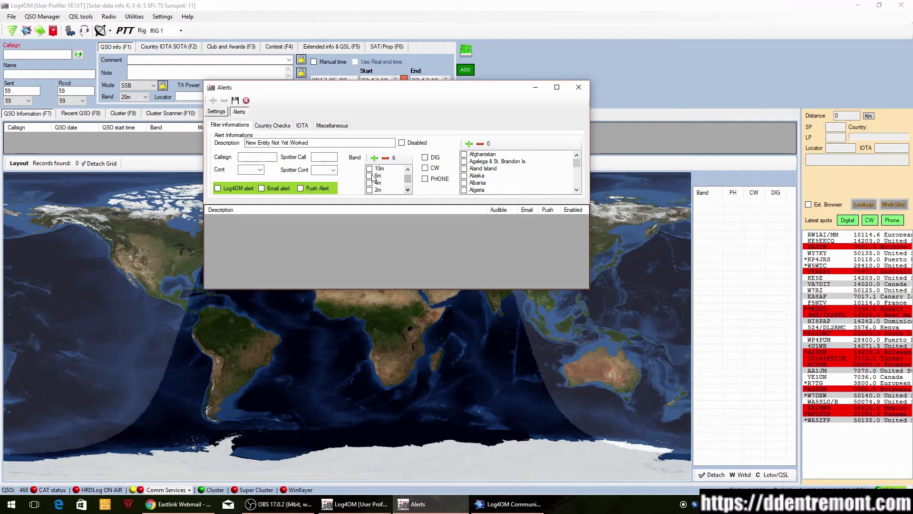
click(407, 190)
click(370, 183)
click(408, 190)
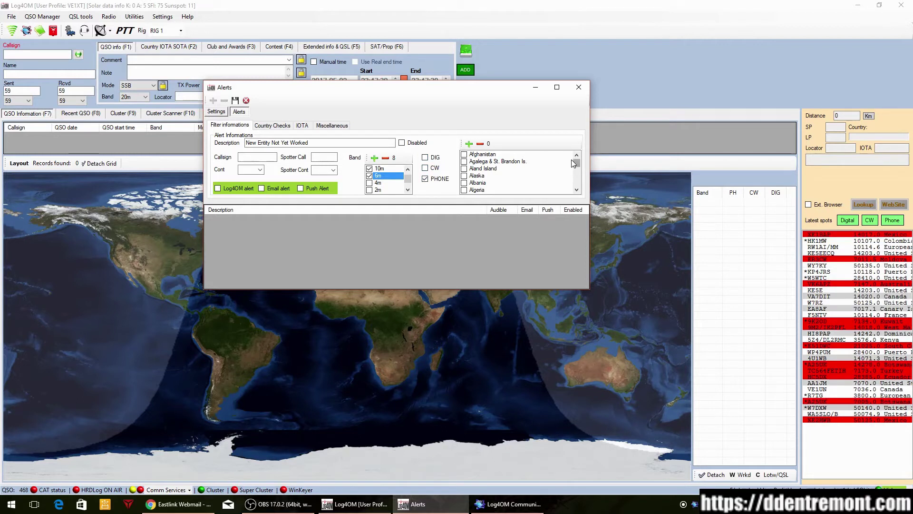
Step: Tick country checks NEW ONE, NEW ON BAND, NEW ON MODE and NEW ON BAND/MODE, confirmed by country
mouse_move(578, 164)
mouse_down()
mouse_move(579, 183)
mouse_move(586, 161)
mouse_up()
click(277, 127)
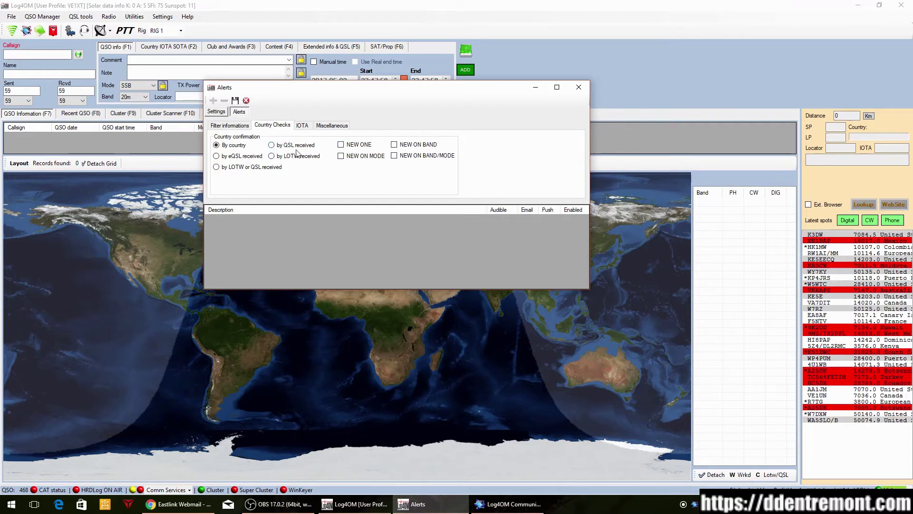
click(341, 145)
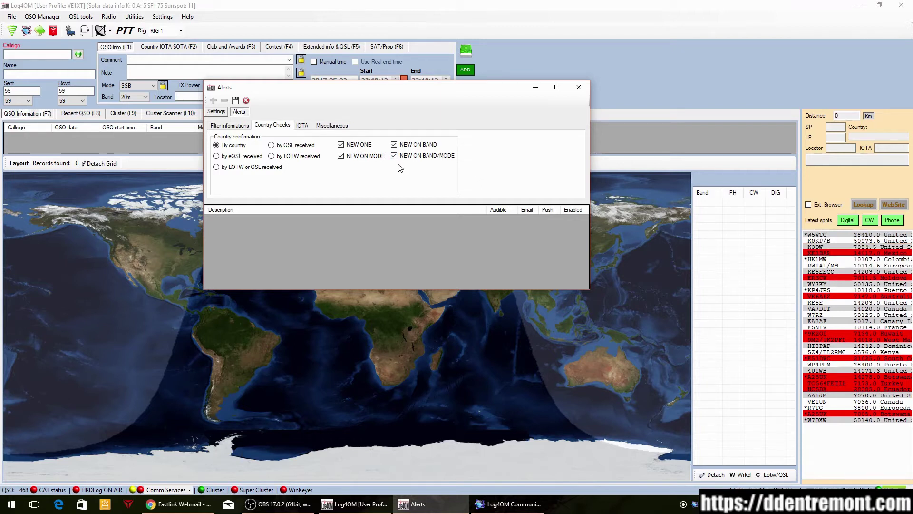
Step: Review the rule's IOTA and Miscellaneous tabs, then return to Filter informations for the alert ticks
click(226, 113)
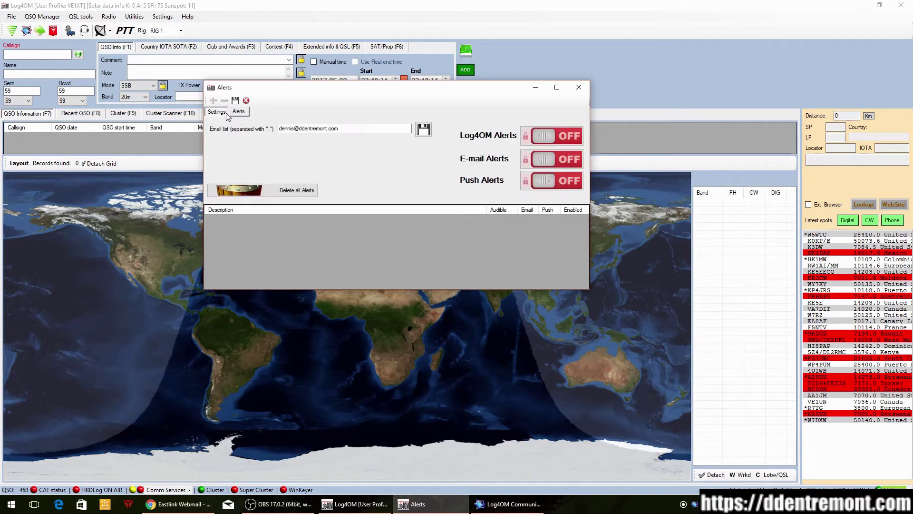
click(240, 114)
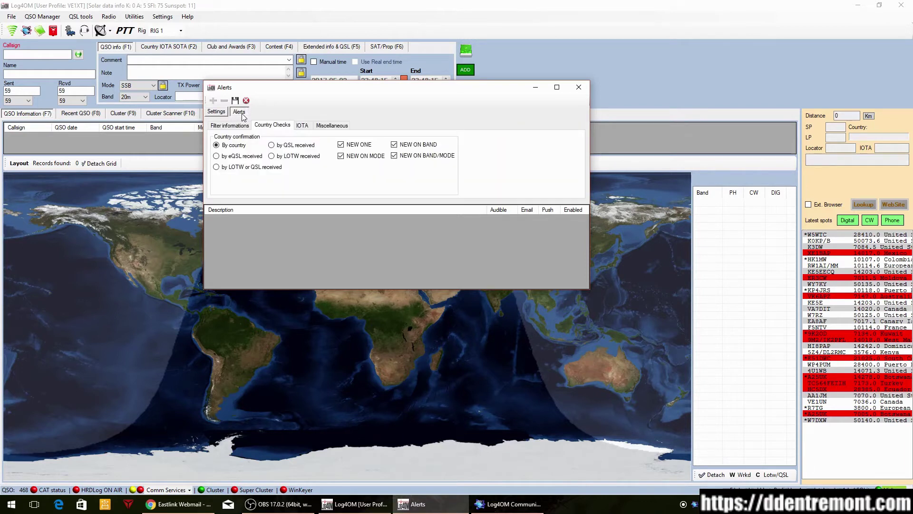
click(308, 126)
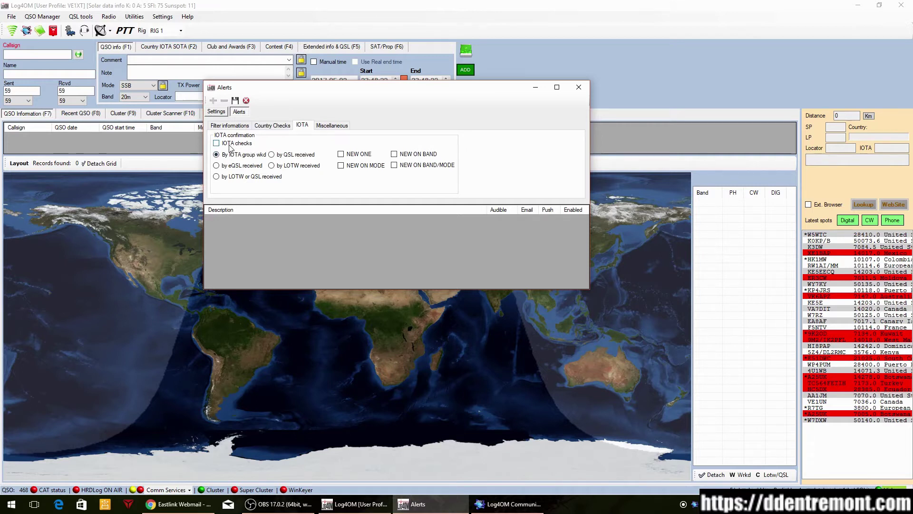
click(329, 126)
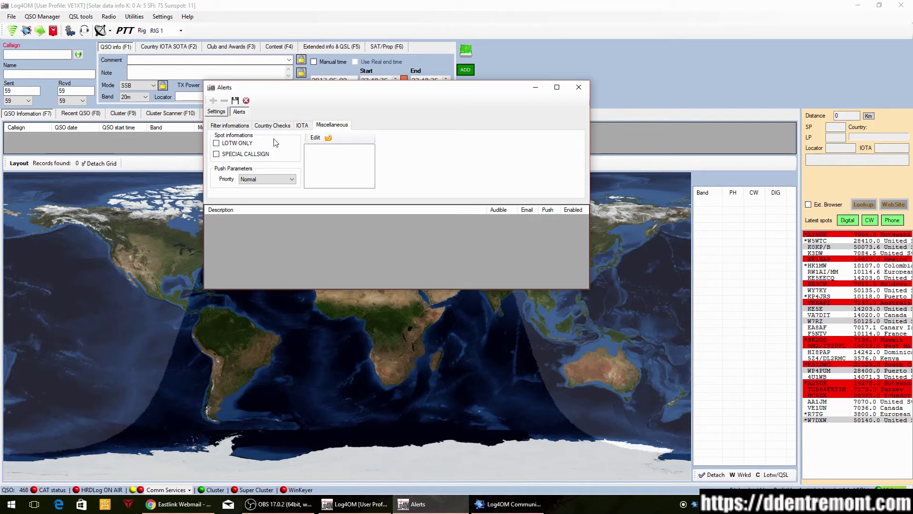
click(301, 126)
click(236, 126)
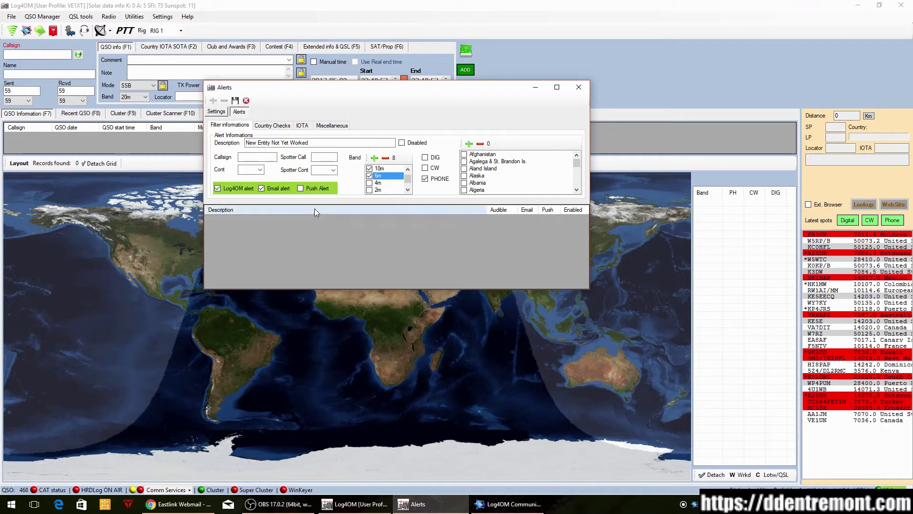
Step: Save the New Entity Not Yet Worked rule and reopen its filter details from the grid
click(235, 100)
click(216, 113)
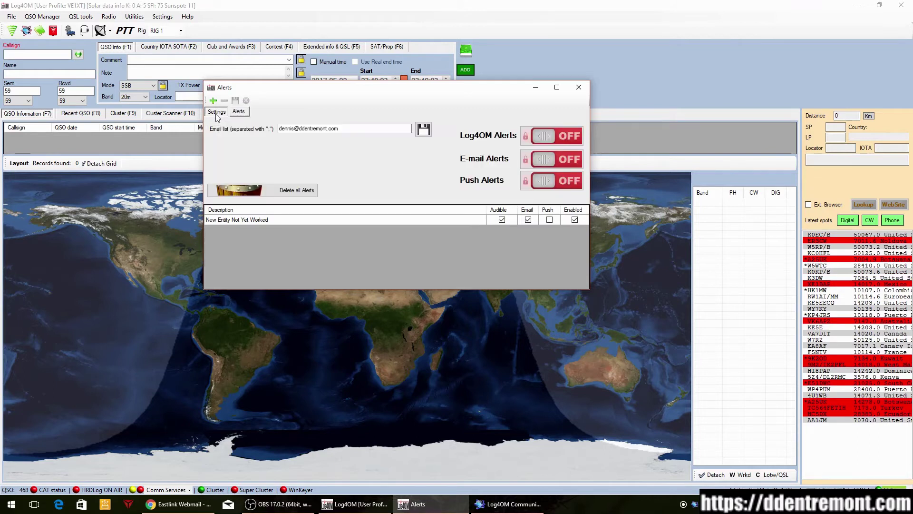
click(256, 220)
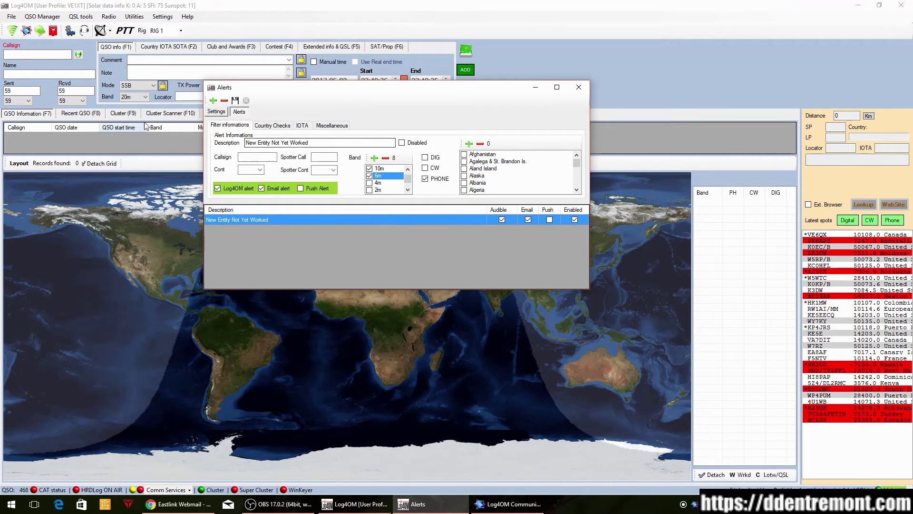
Step: Turn the global Log4OM Alerts and E-mail Alerts switches ON, then close the Alerts window
click(218, 113)
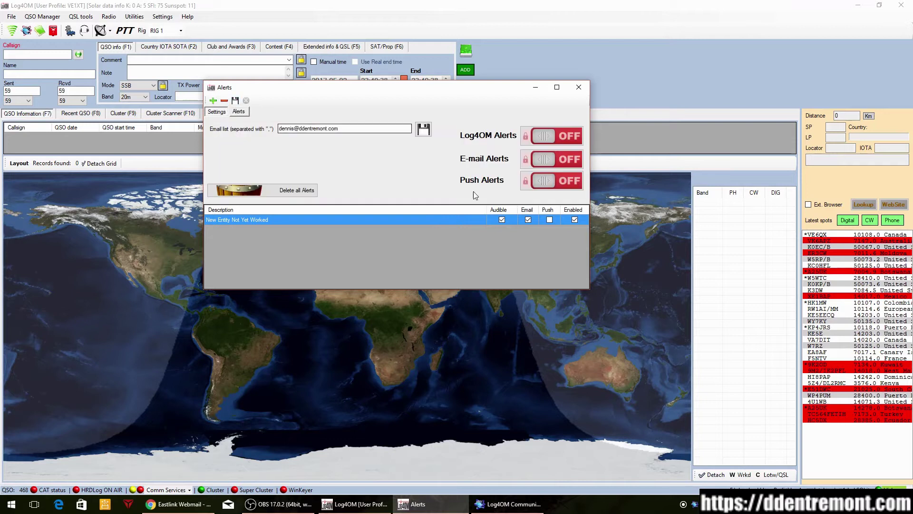
click(235, 101)
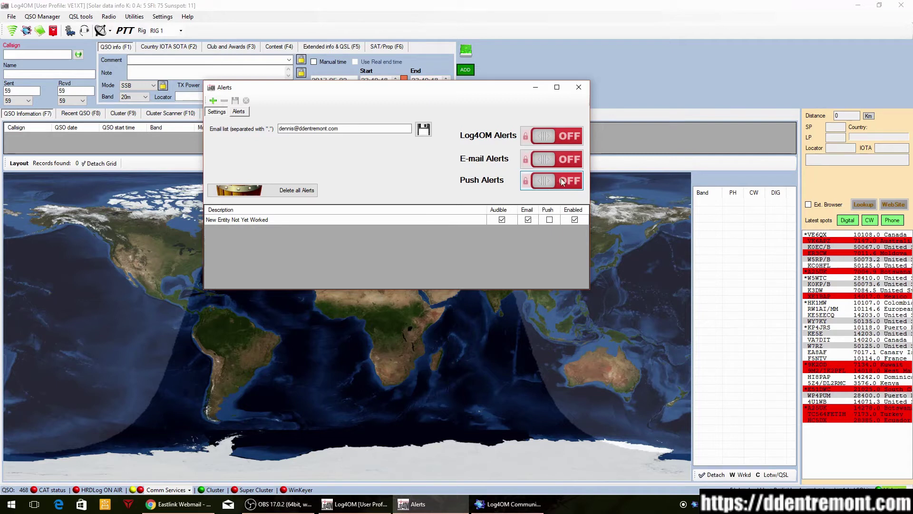
click(542, 136)
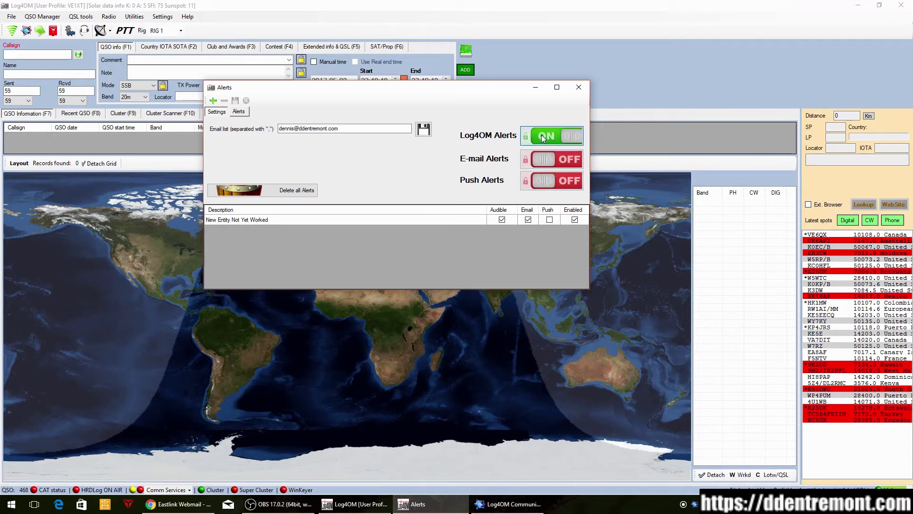
click(552, 159)
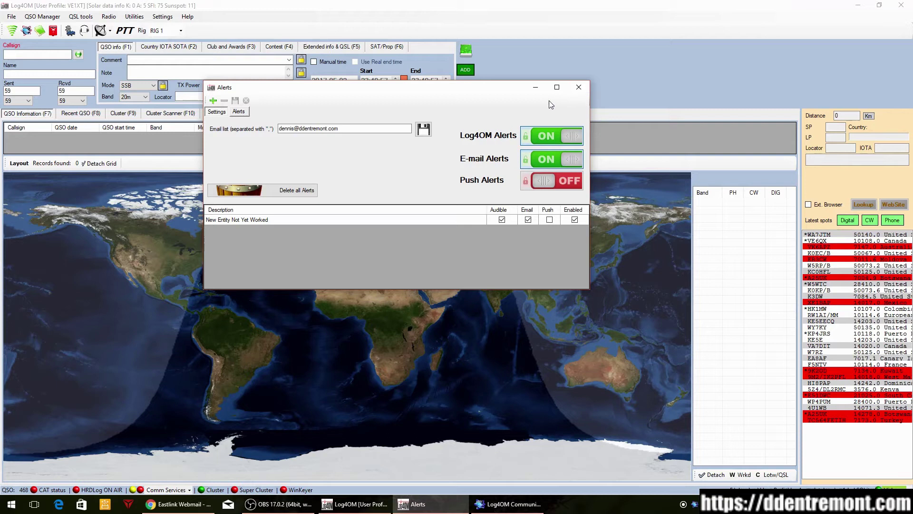
click(577, 87)
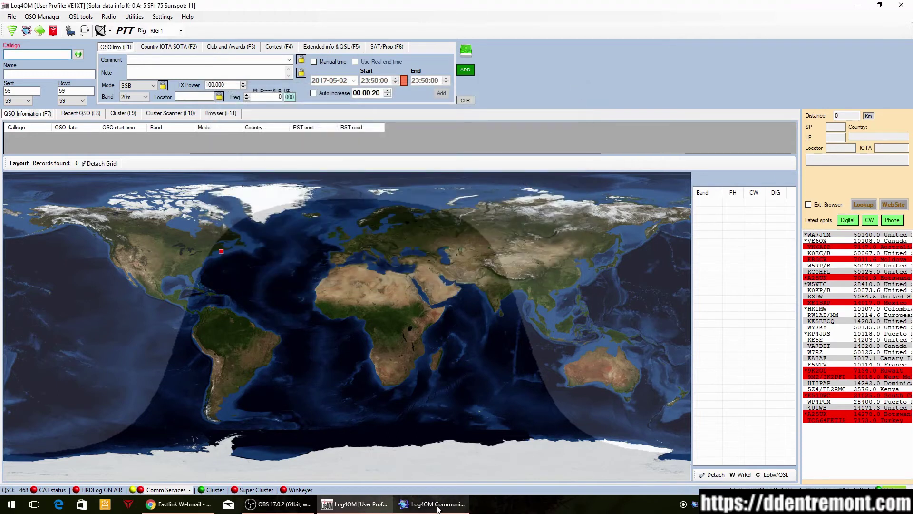
click(438, 507)
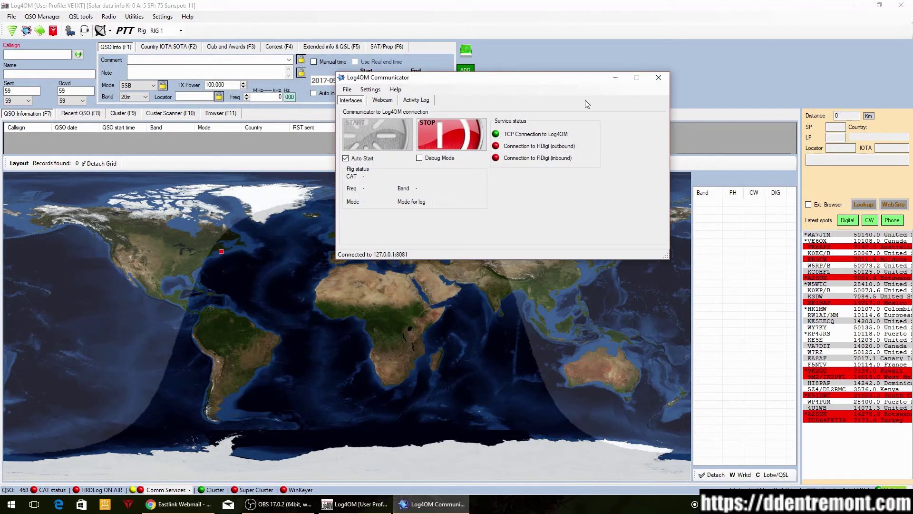
click(616, 79)
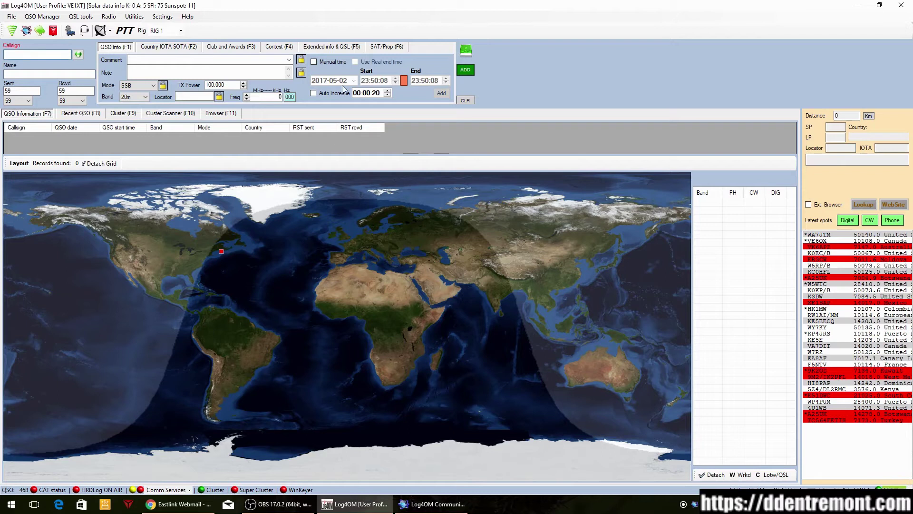
click(162, 17)
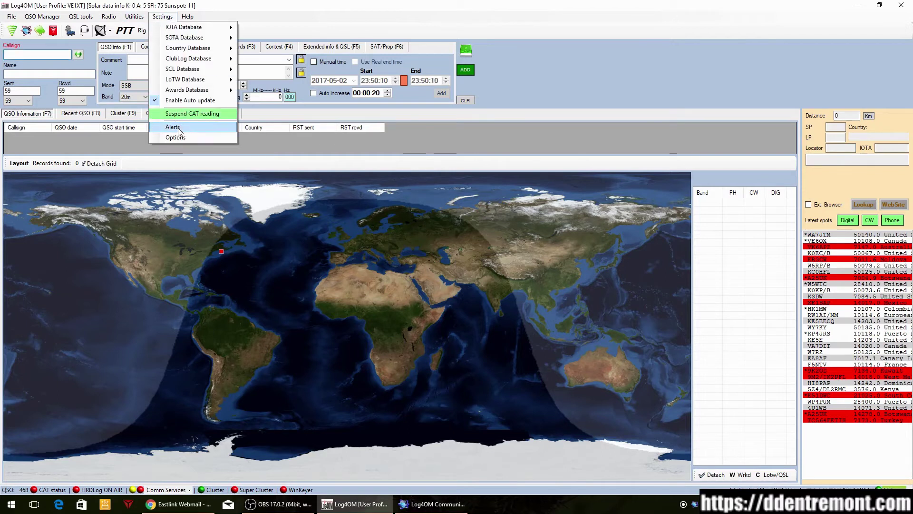
click(442, 4)
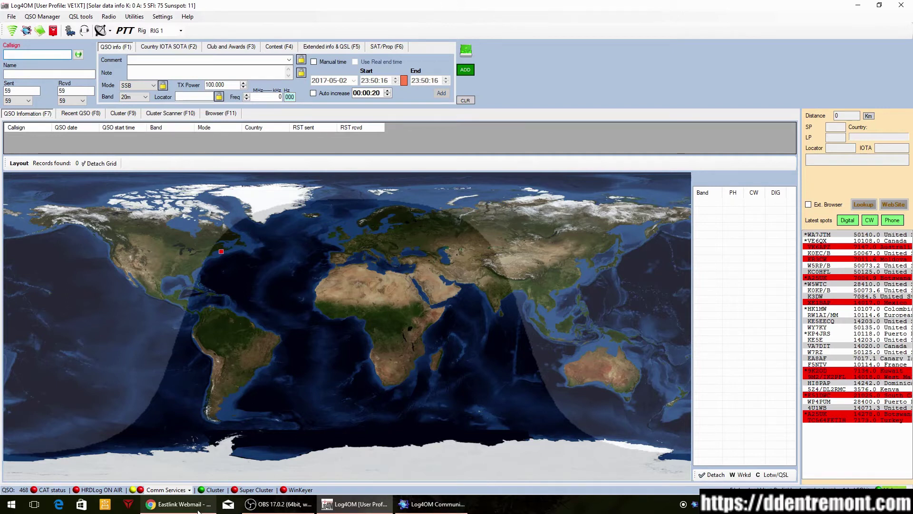
click(180, 504)
click(136, 4)
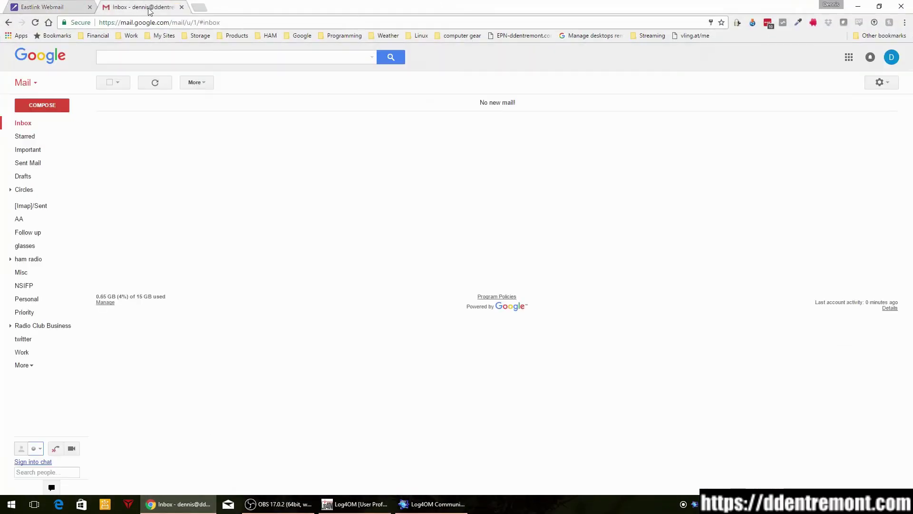
click(858, 6)
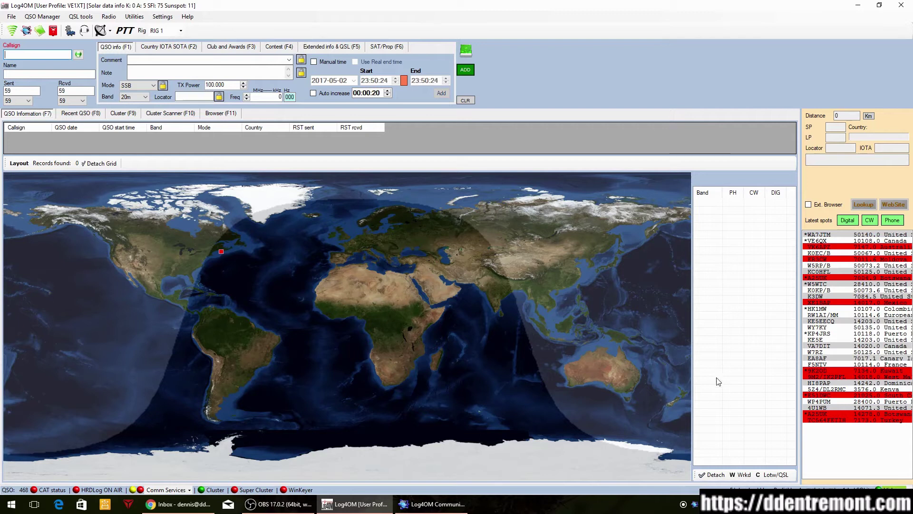
Step: Enable WCF services Auto start on the Services tab of Options
click(162, 17)
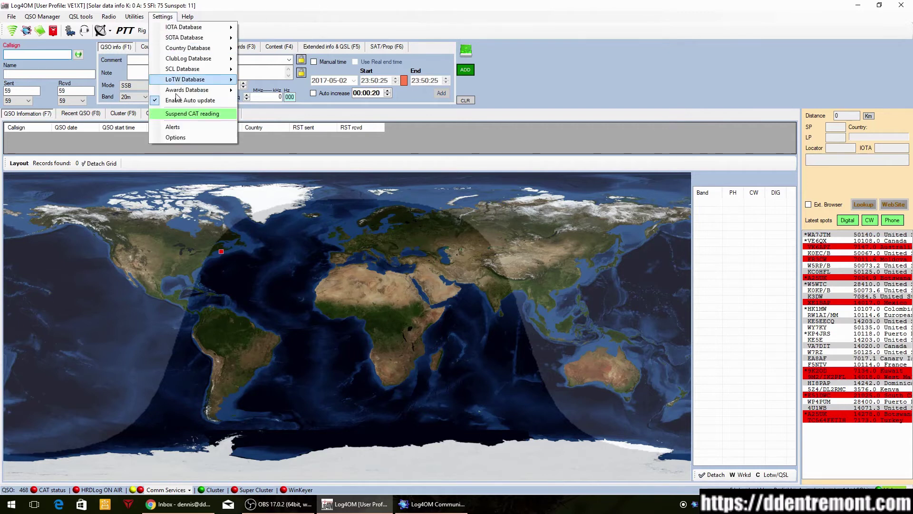
click(185, 139)
click(579, 137)
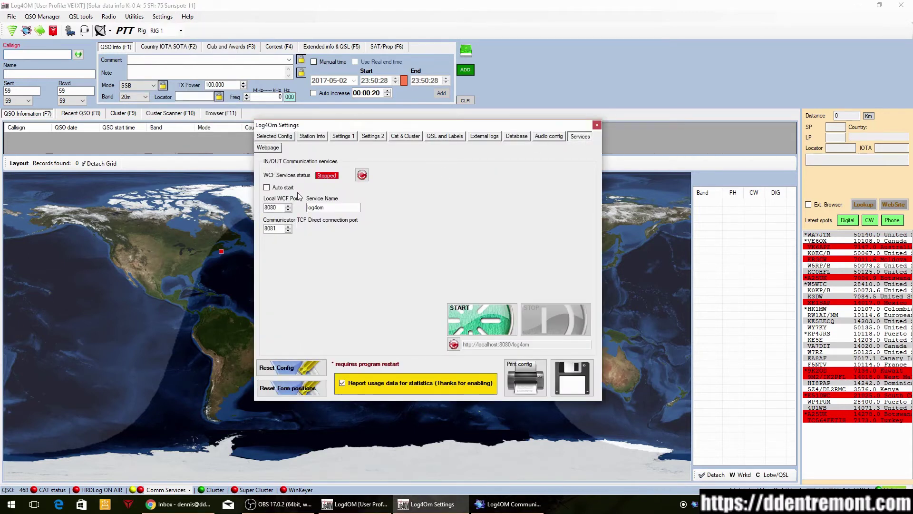
click(266, 187)
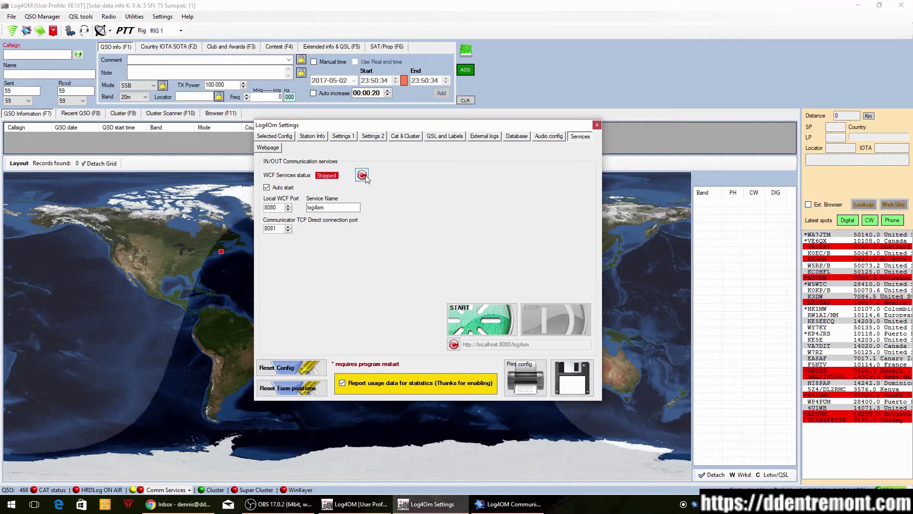
Step: Start the WCF services, decline the Communicator prompt, save the settings and close Communicator
click(493, 308)
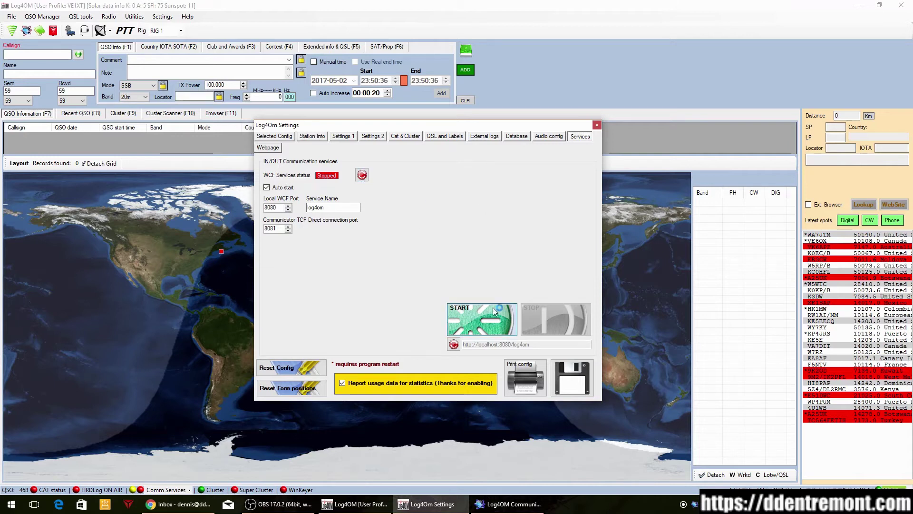
click(519, 288)
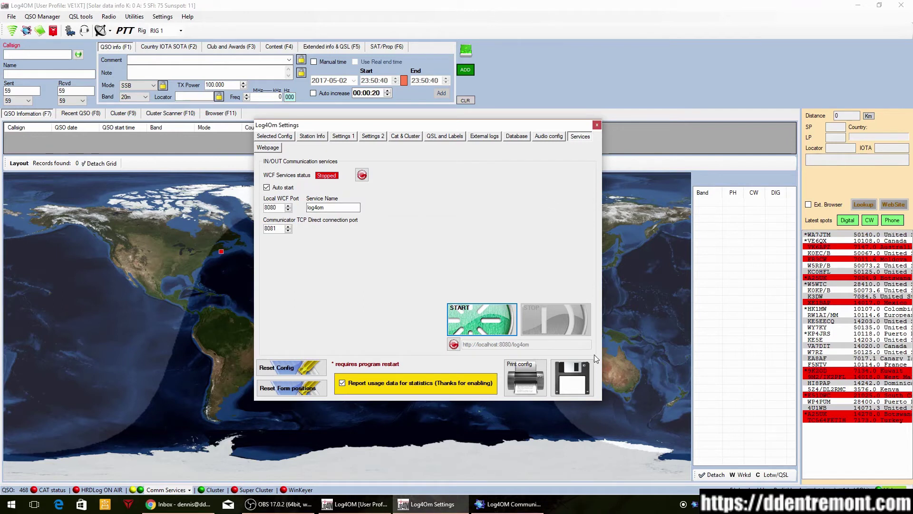
click(575, 379)
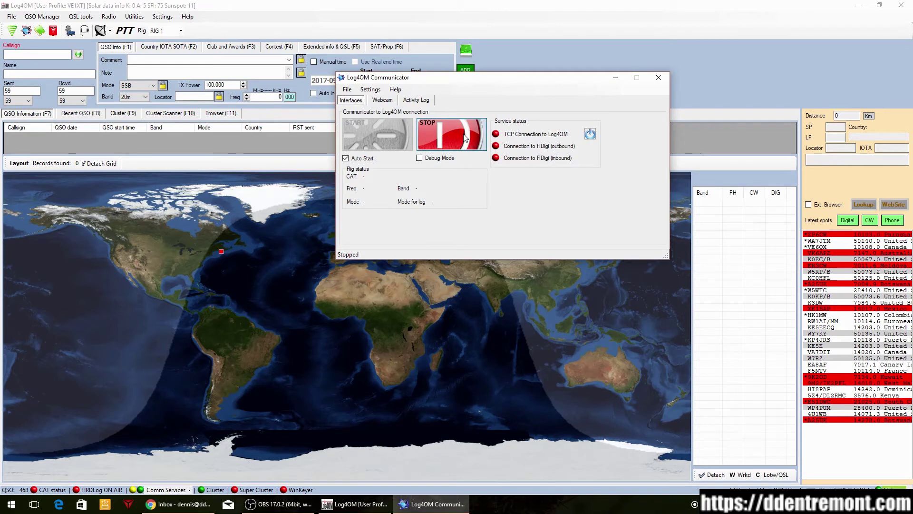
click(659, 78)
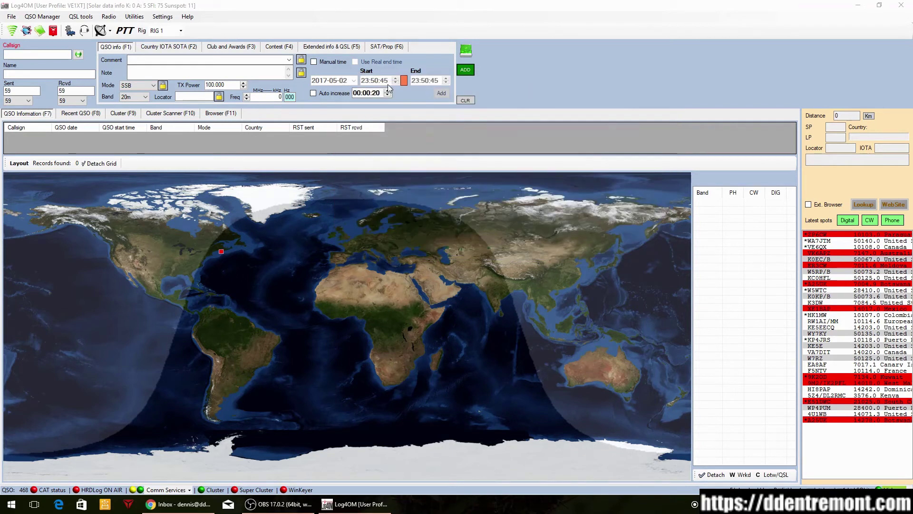
Step: Exit Log4OM from the File menu and confirm the exit prompt
click(11, 18)
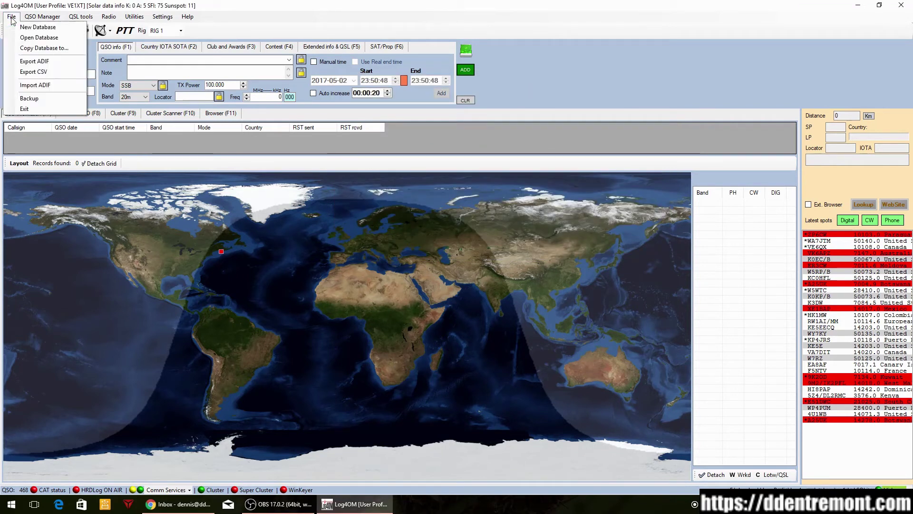
click(15, 108)
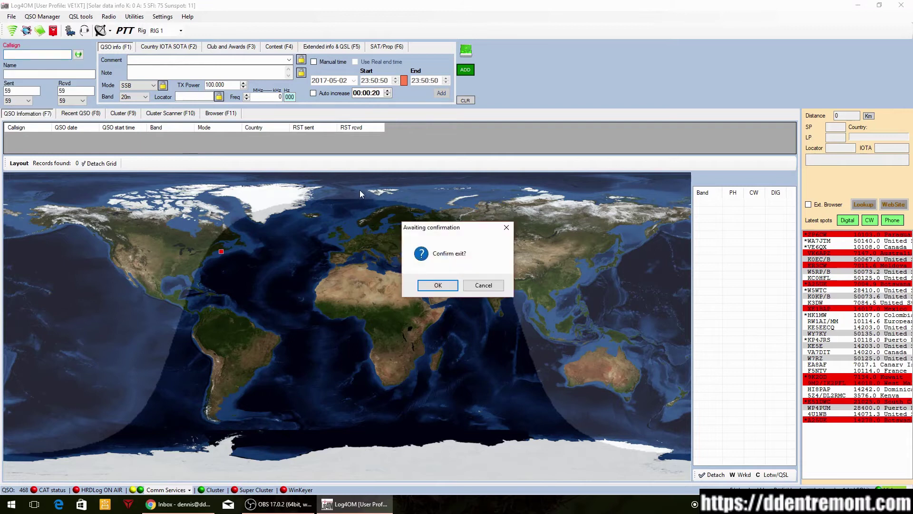
click(437, 285)
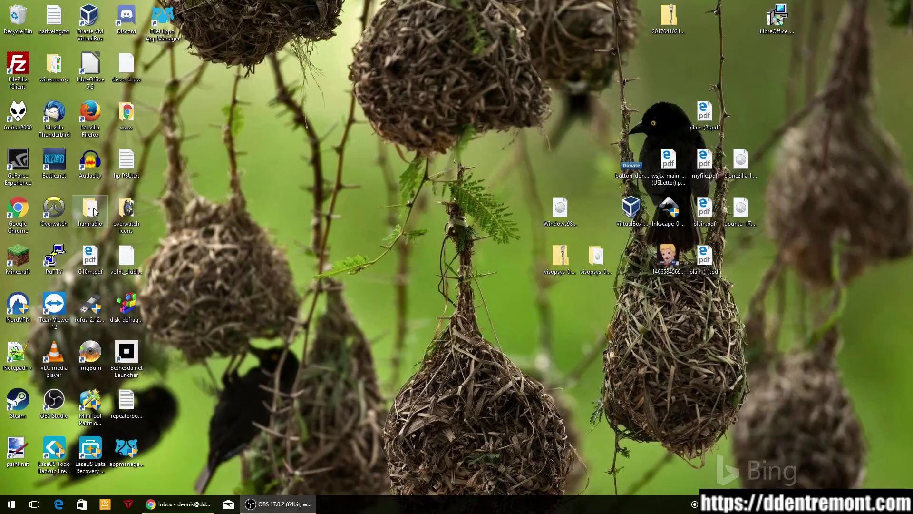
Step: Open the desktop hamradio folder and launch the Log4OM shortcut
double_click(90, 210)
click(362, 141)
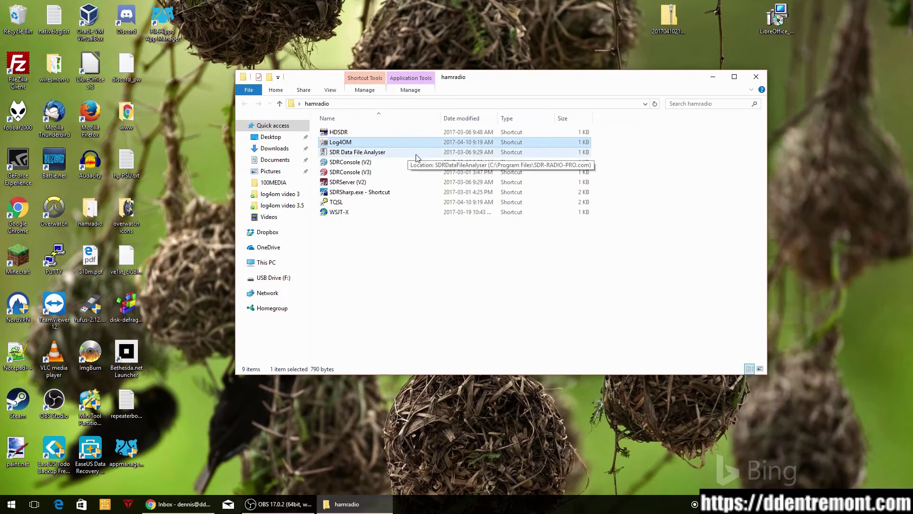
key(Return)
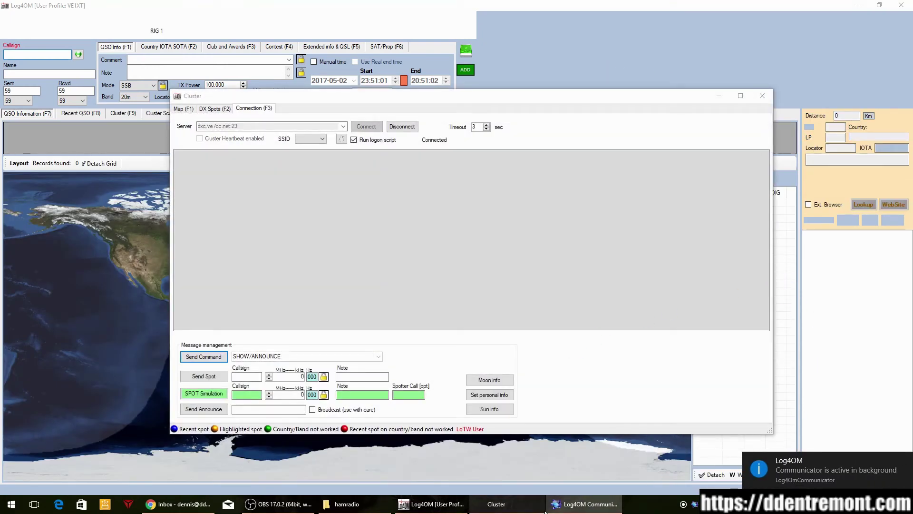
Step: Check Communicator's TCP connection, confirm WCF Auto start under Options > Services, and save
click(588, 507)
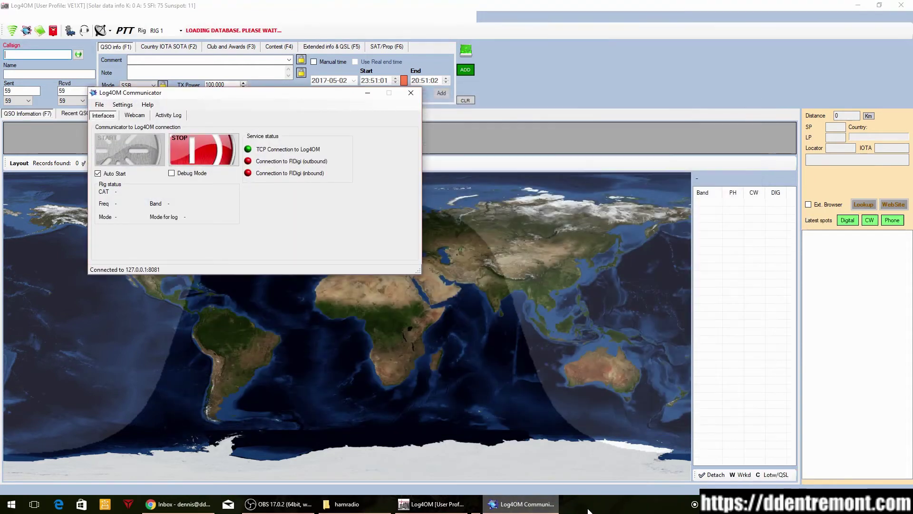
click(369, 91)
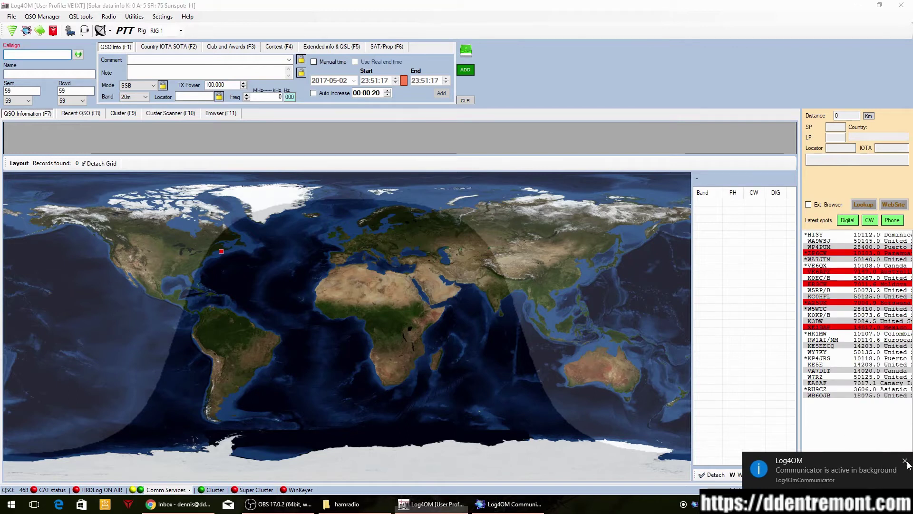
click(162, 16)
click(184, 137)
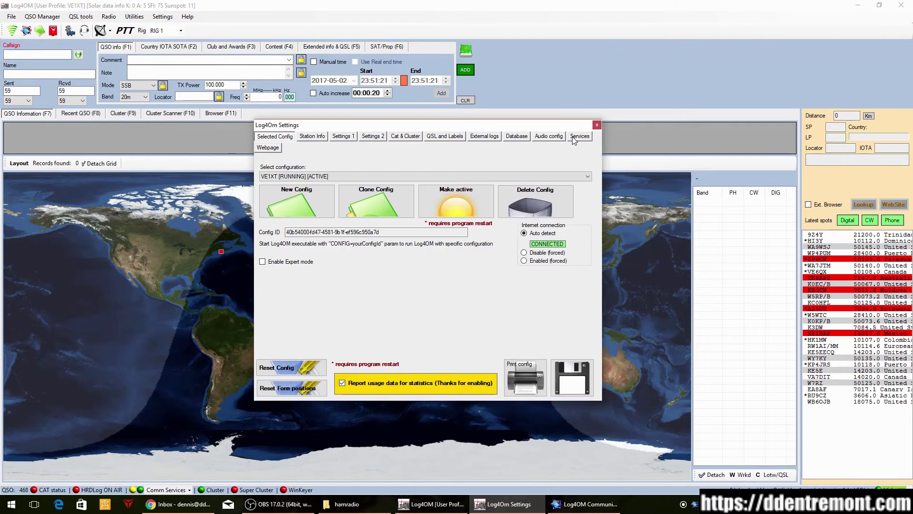
click(580, 136)
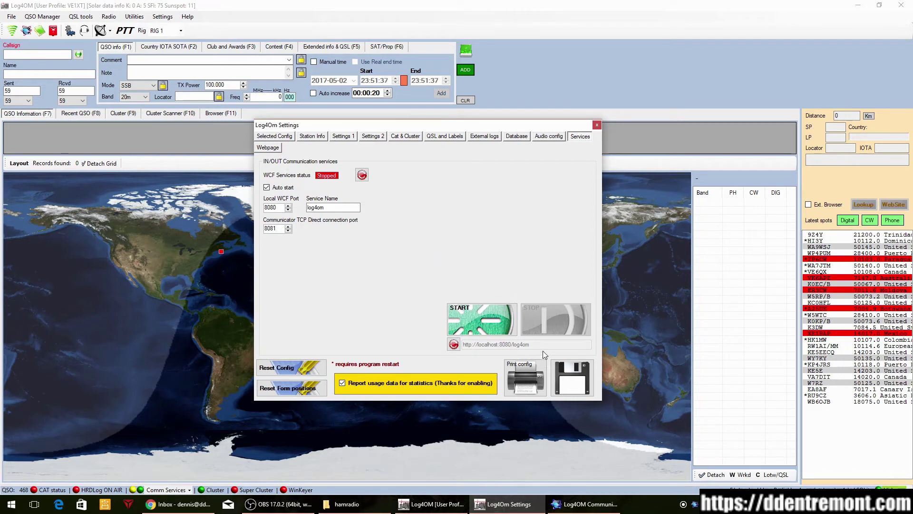
click(567, 376)
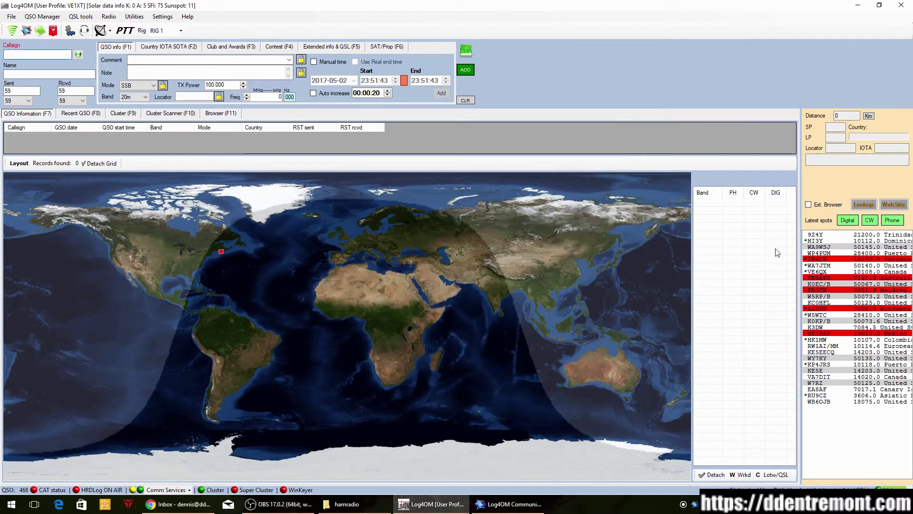
Step: Show Cluster DX Spots with Link to radio Band off and the Band filter cleared
click(11, 30)
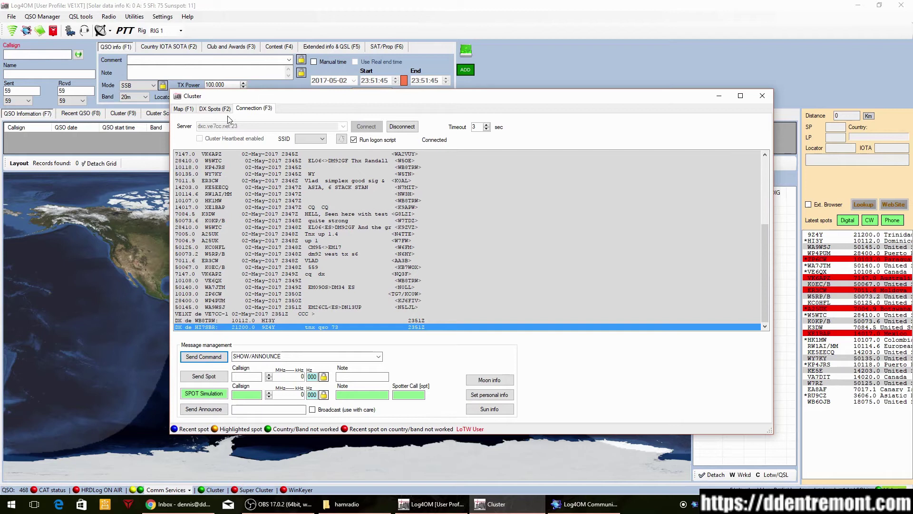
click(220, 108)
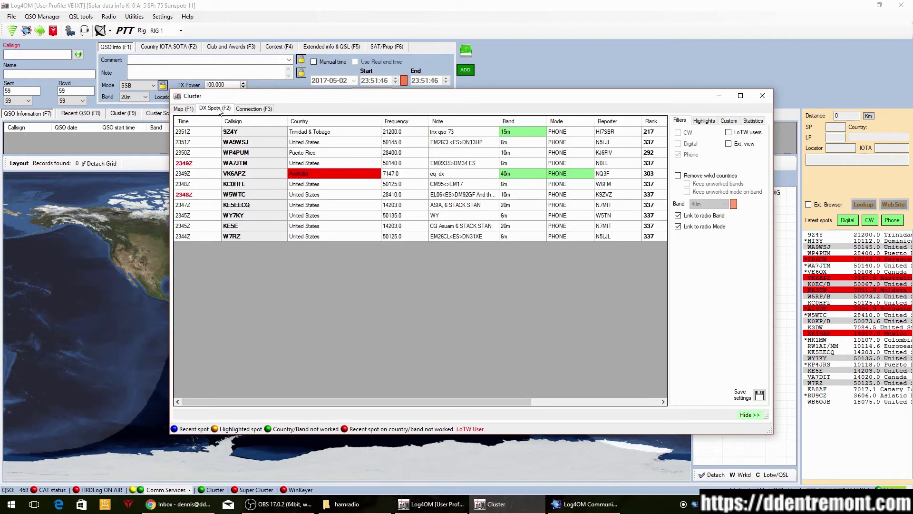
click(687, 218)
click(709, 205)
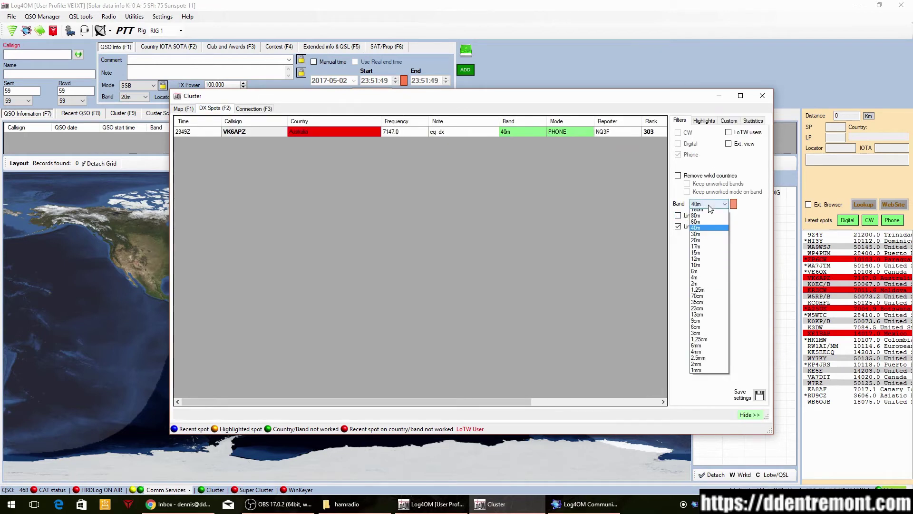
click(708, 209)
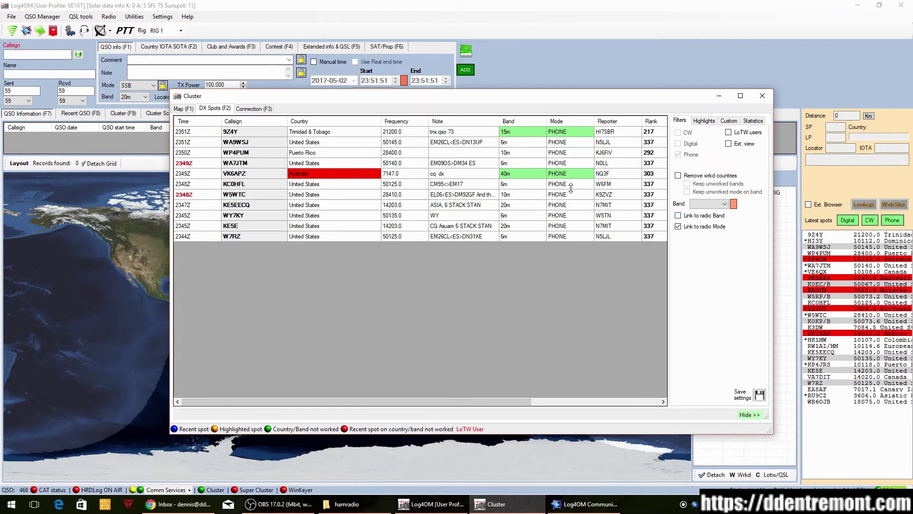
drag(466, 105, 393, 109)
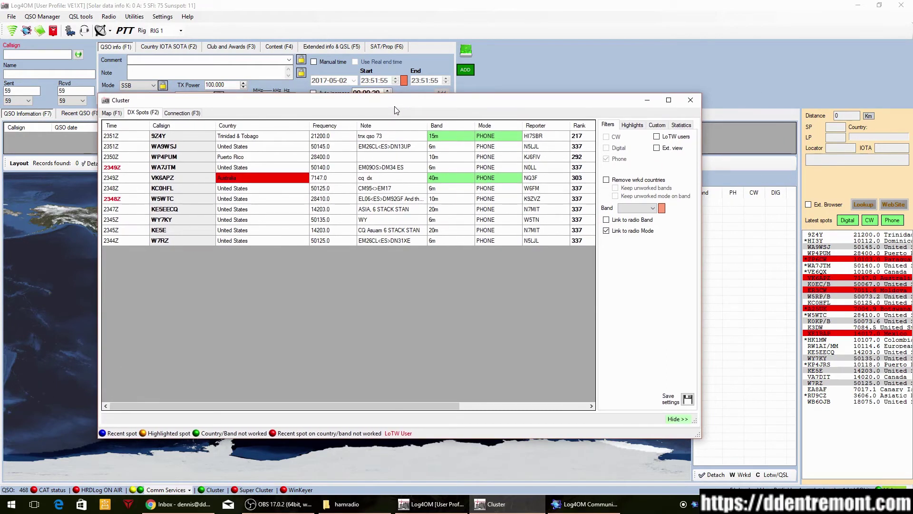